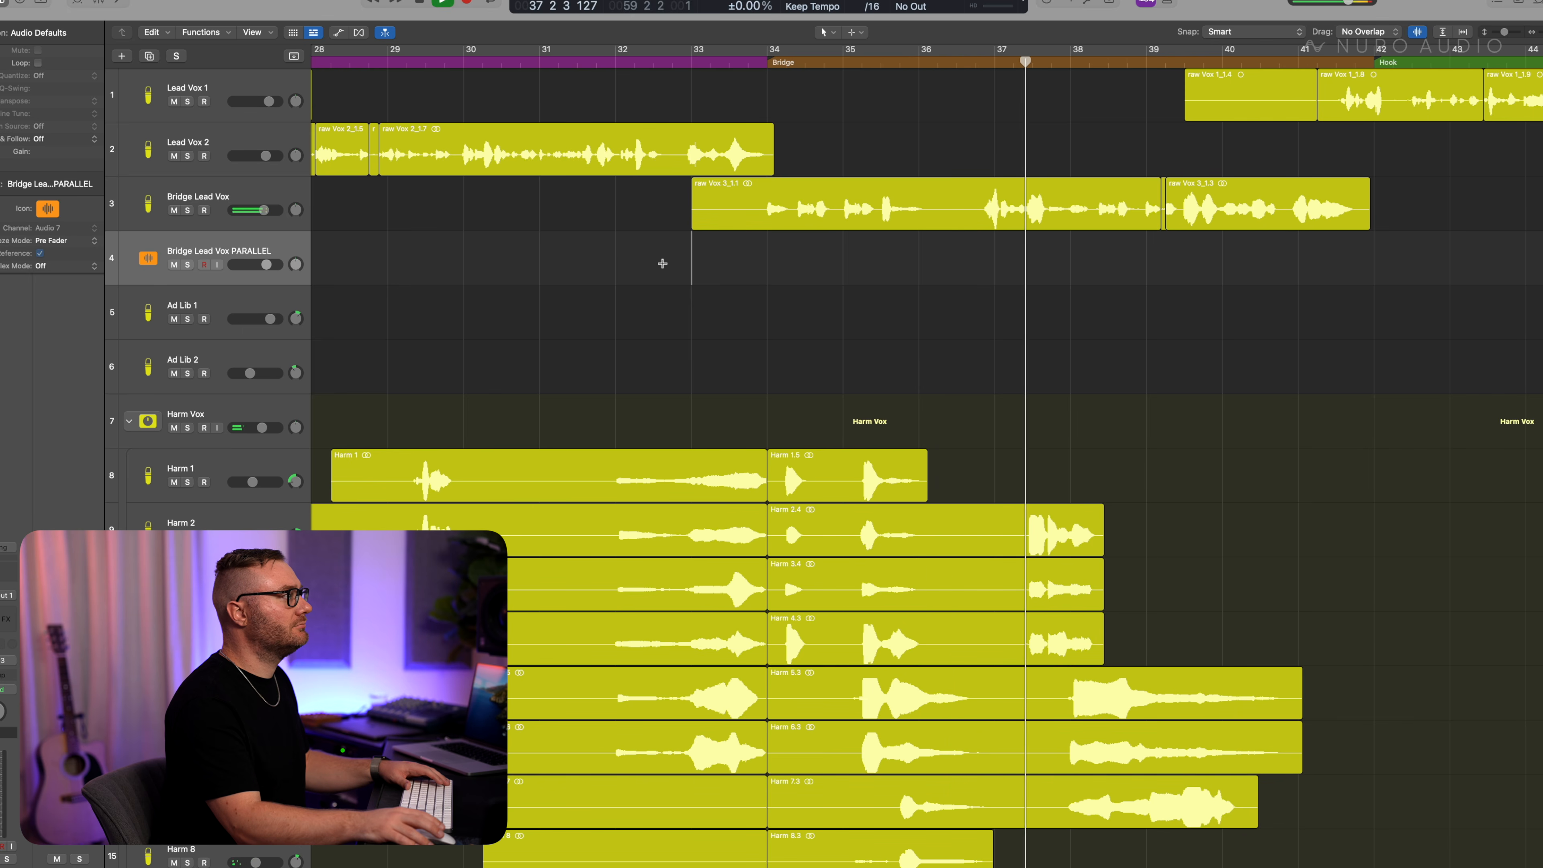
Listen to the bridge with the Bridge Lead Vox track muted, and unmute it after the comparison
{"action": "key", "text": "space"}
{"action": "left_click", "coordinate": [204, 229]}
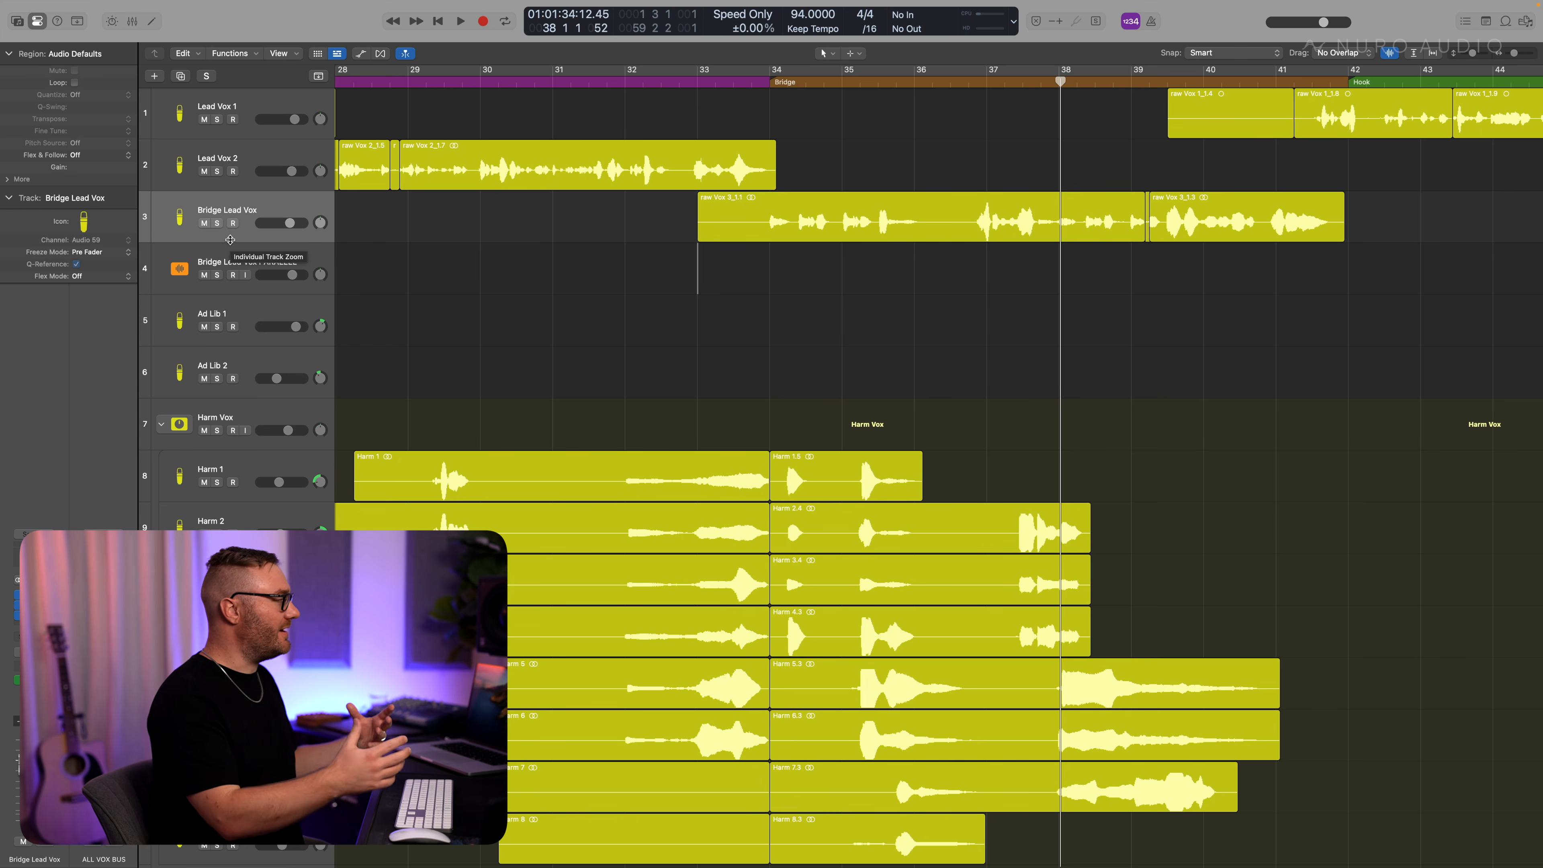
{"action": "left_click", "coordinate": [204, 223]}
{"action": "key", "text": "space"}
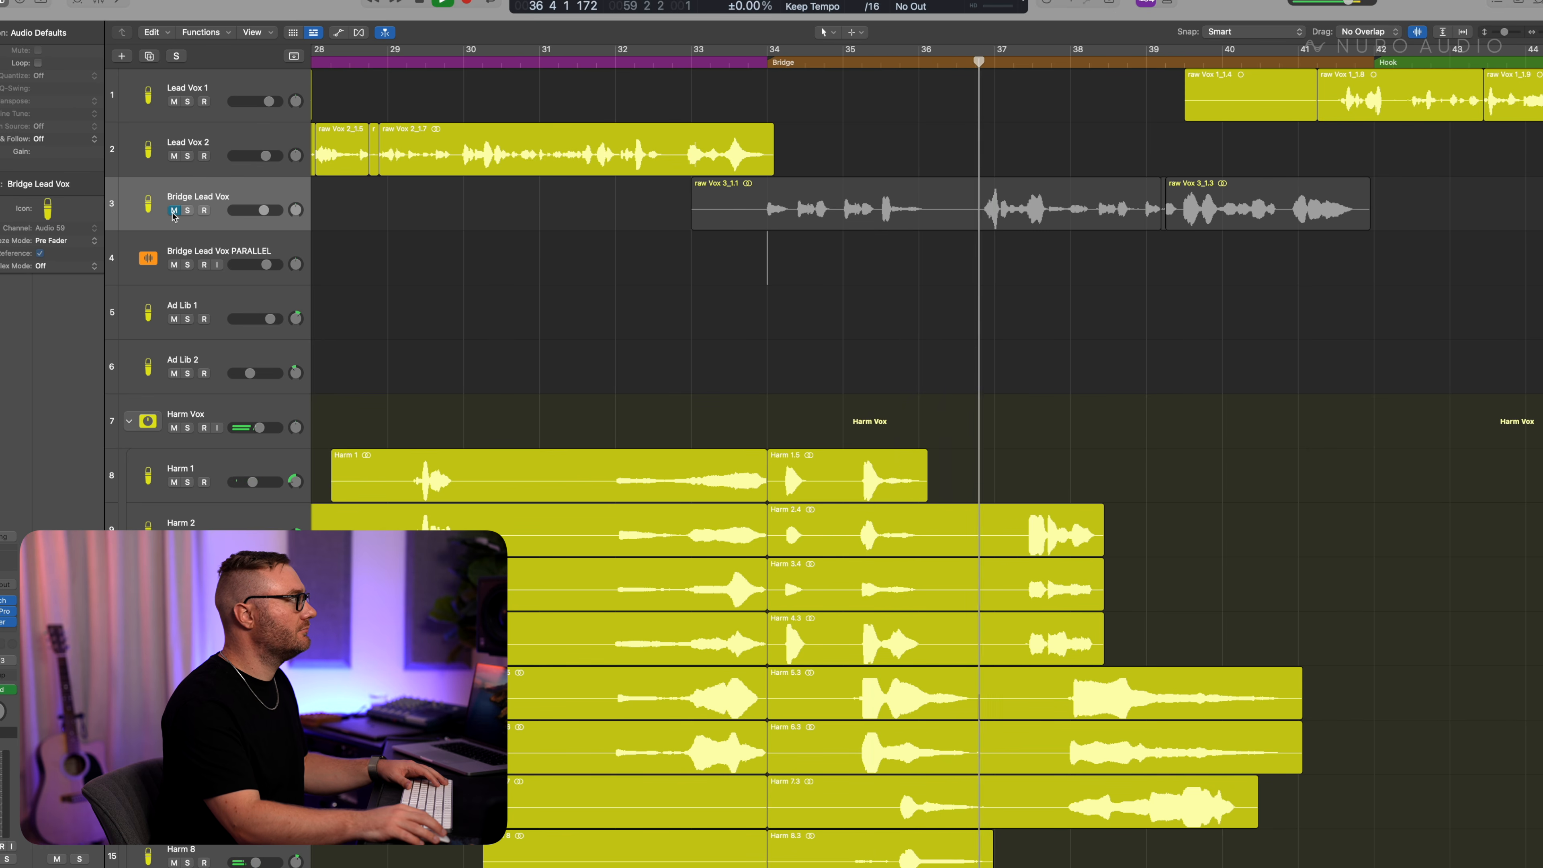
{"action": "key", "text": "space"}
{"action": "left_click", "coordinate": [174, 211]}
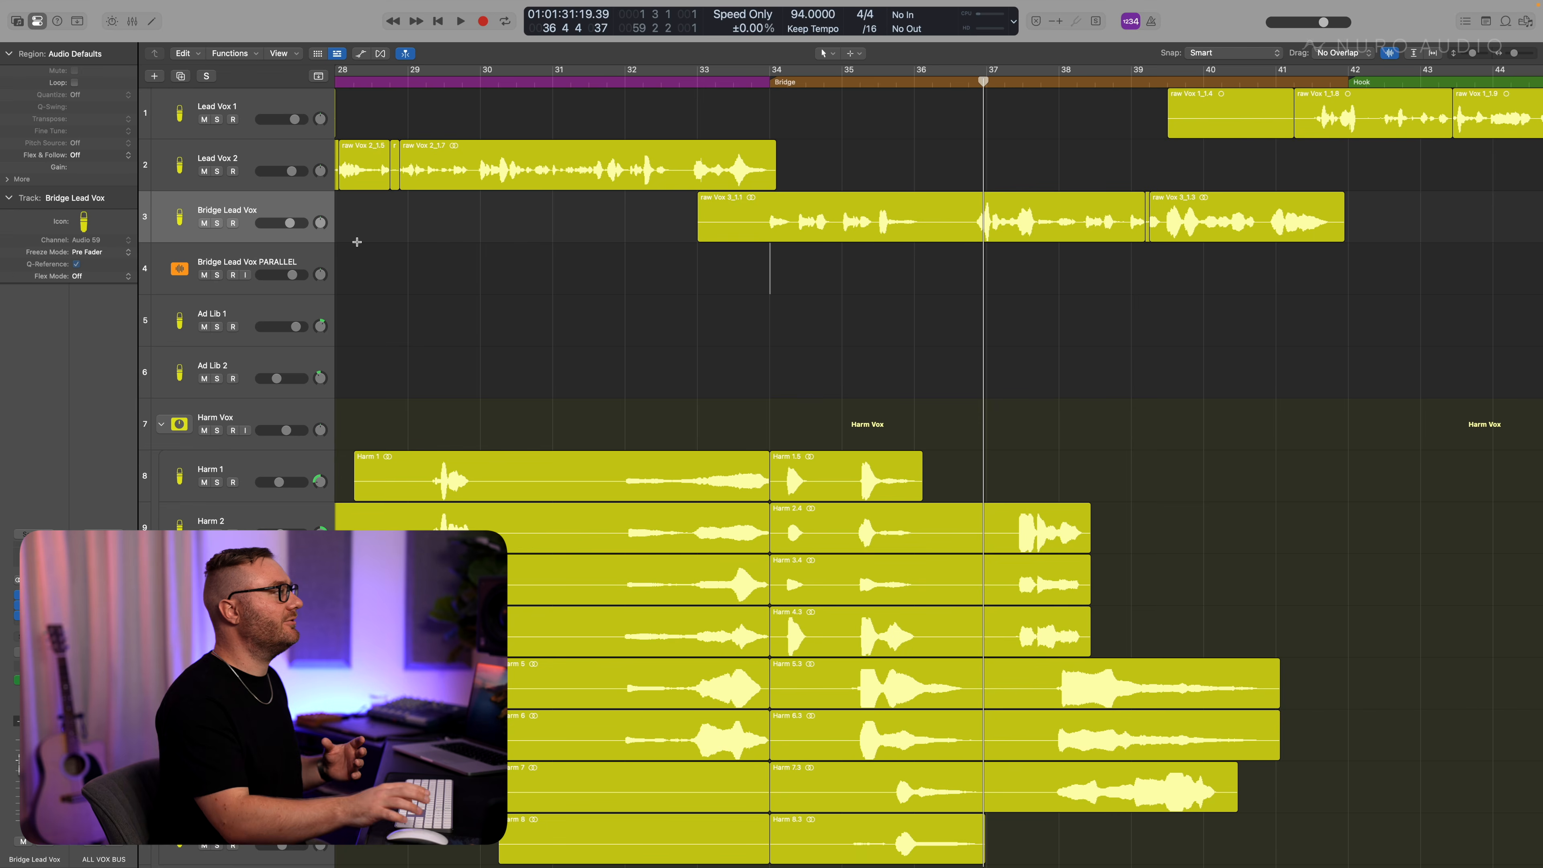
Copy the Bridge Lead Vox regions onto the Bridge Lead Vox PARALLEL track at the same position
{"action": "scroll", "coordinate": [636, 219], "scroll_direction": "right", "scroll_amount": 5}
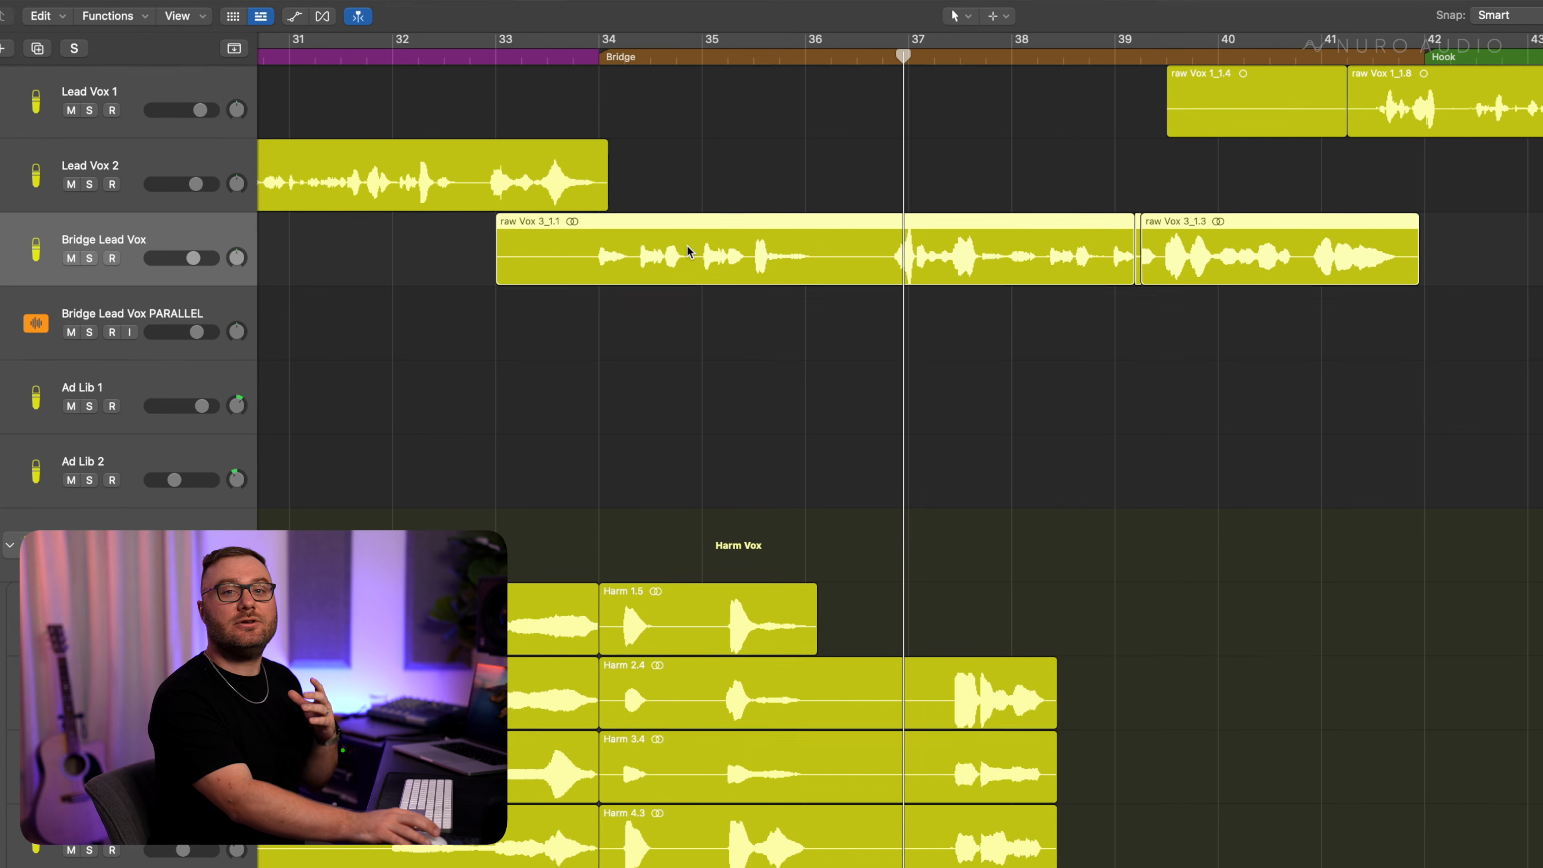
{"action": "left_click_drag", "start_coordinate": [688, 251], "coordinate": [688, 304]}
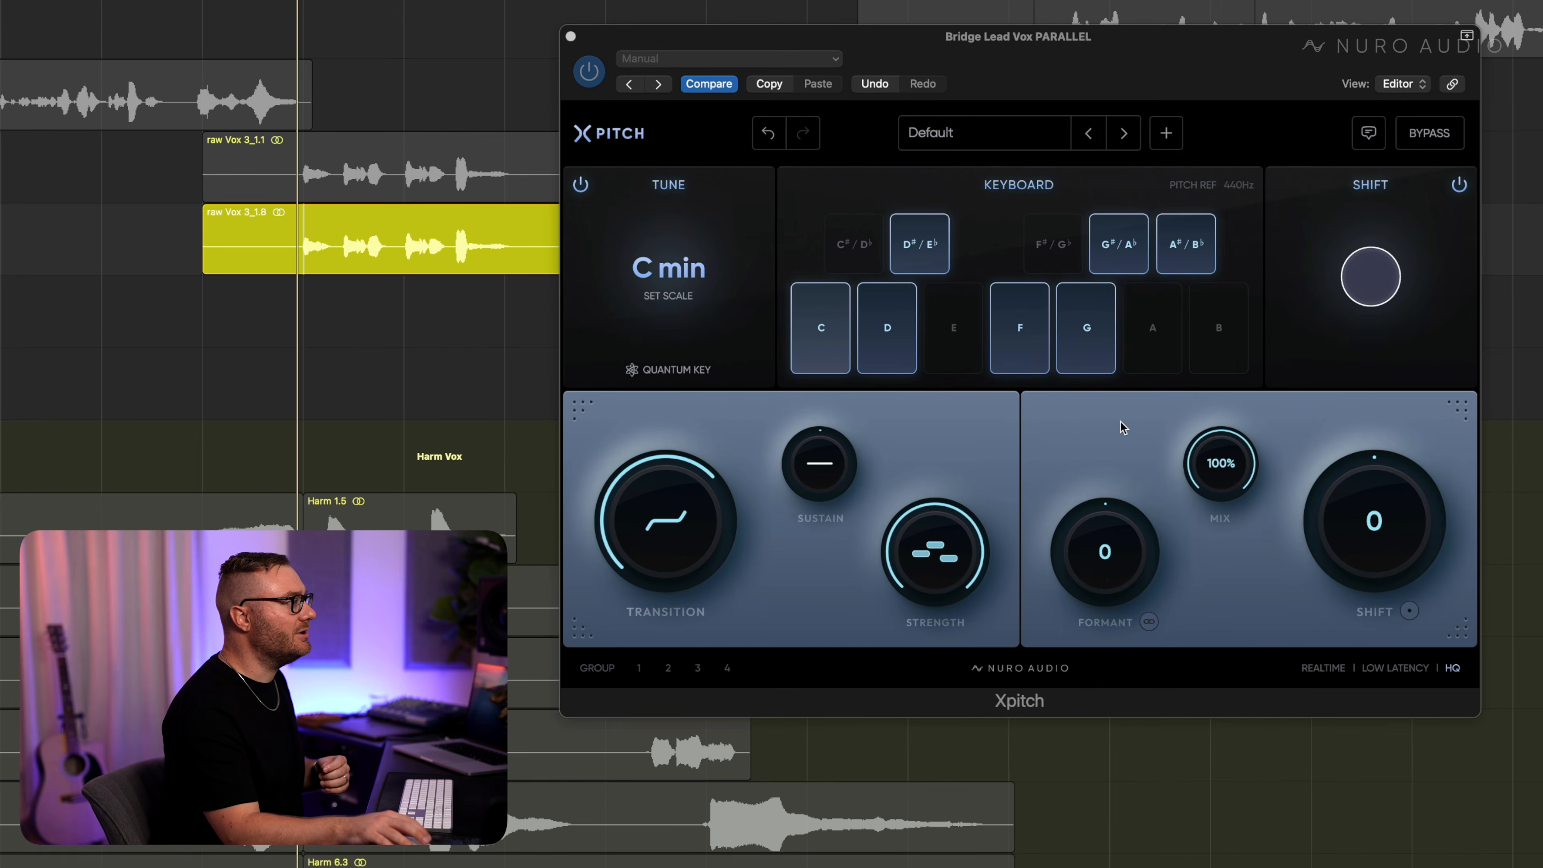
Lower the formant in Xpitch to -16.1 on the parallel bridge vocal
{"action": "left_click", "coordinate": [1155, 513]}
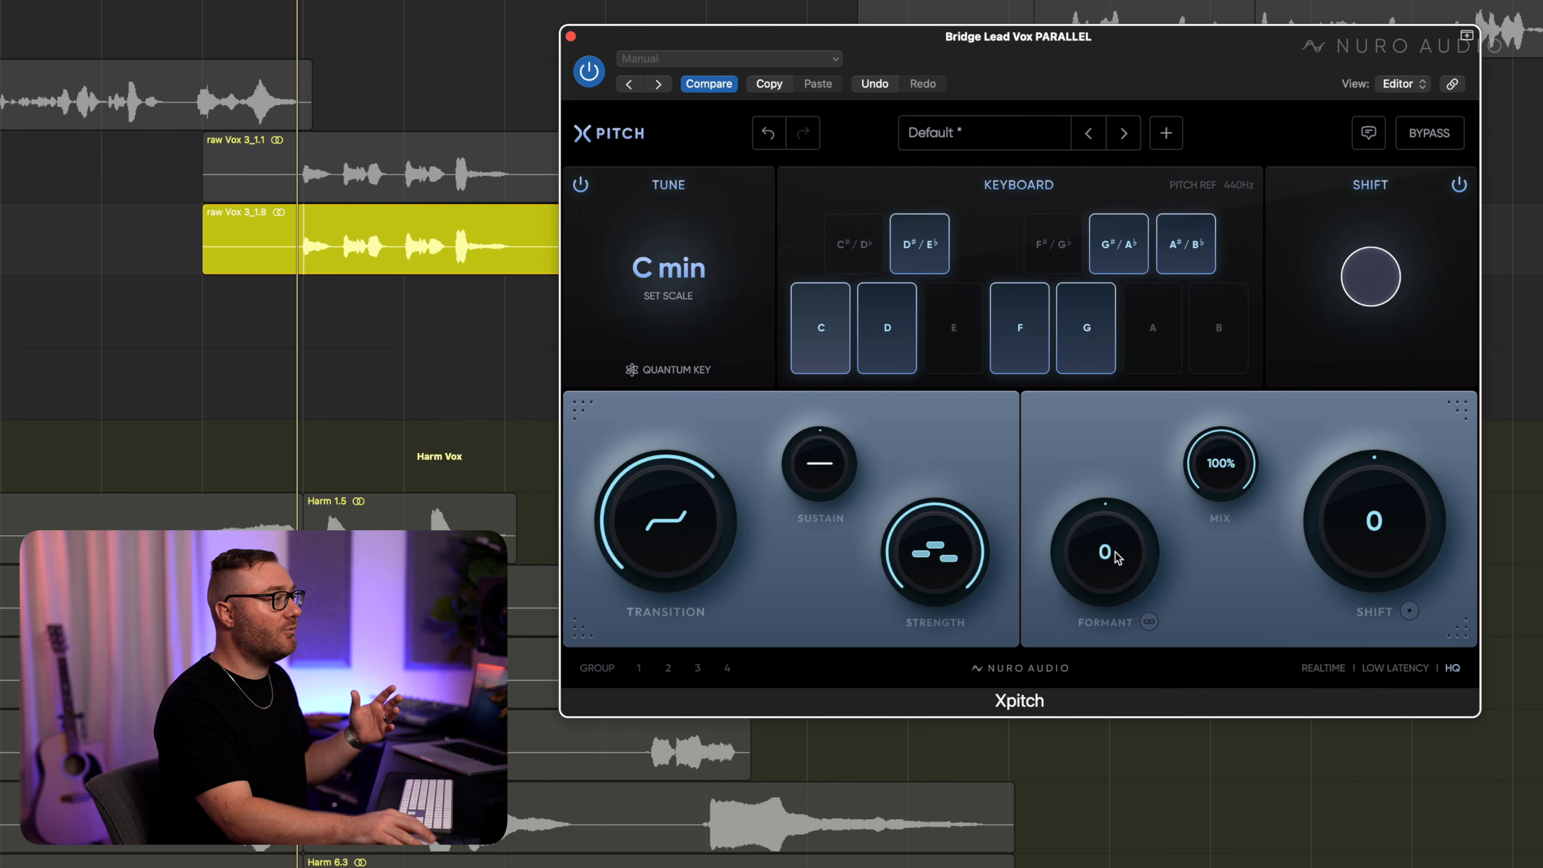
{"action": "left_click_drag", "start_coordinate": [1111, 575], "coordinate": [1103, 335]}
{"action": "left_click_drag", "start_coordinate": [1099, 593], "coordinate": [1095, 680]}
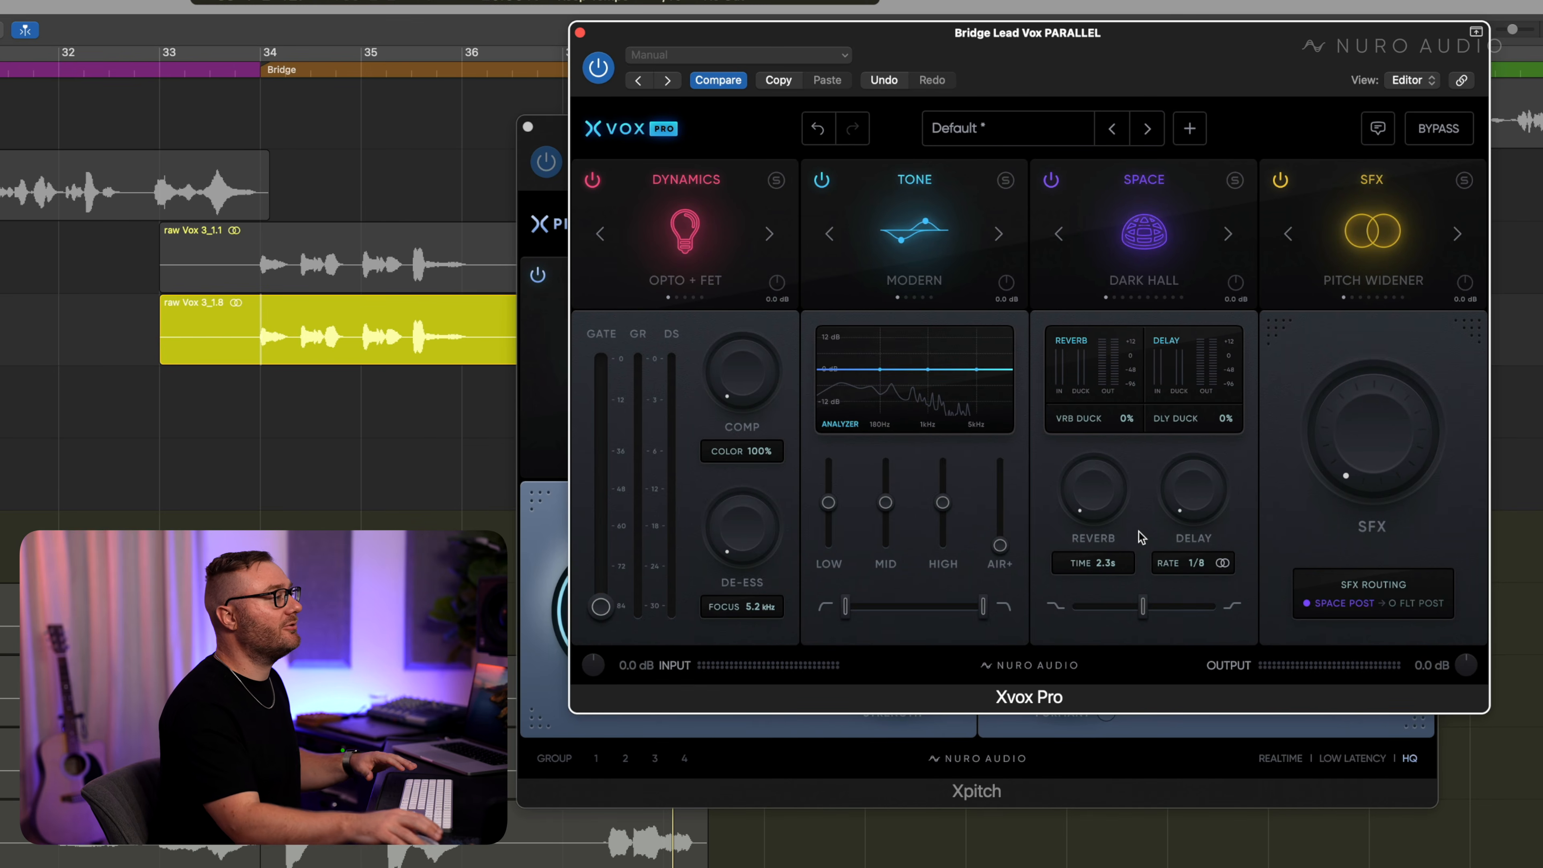
Set the reverb amount in Xvox Pro to 100% and change the Space mode to Vibrant during playback
{"action": "key", "text": "space"}
{"action": "left_click_drag", "start_coordinate": [1108, 485], "coordinate": [1164, 218]}
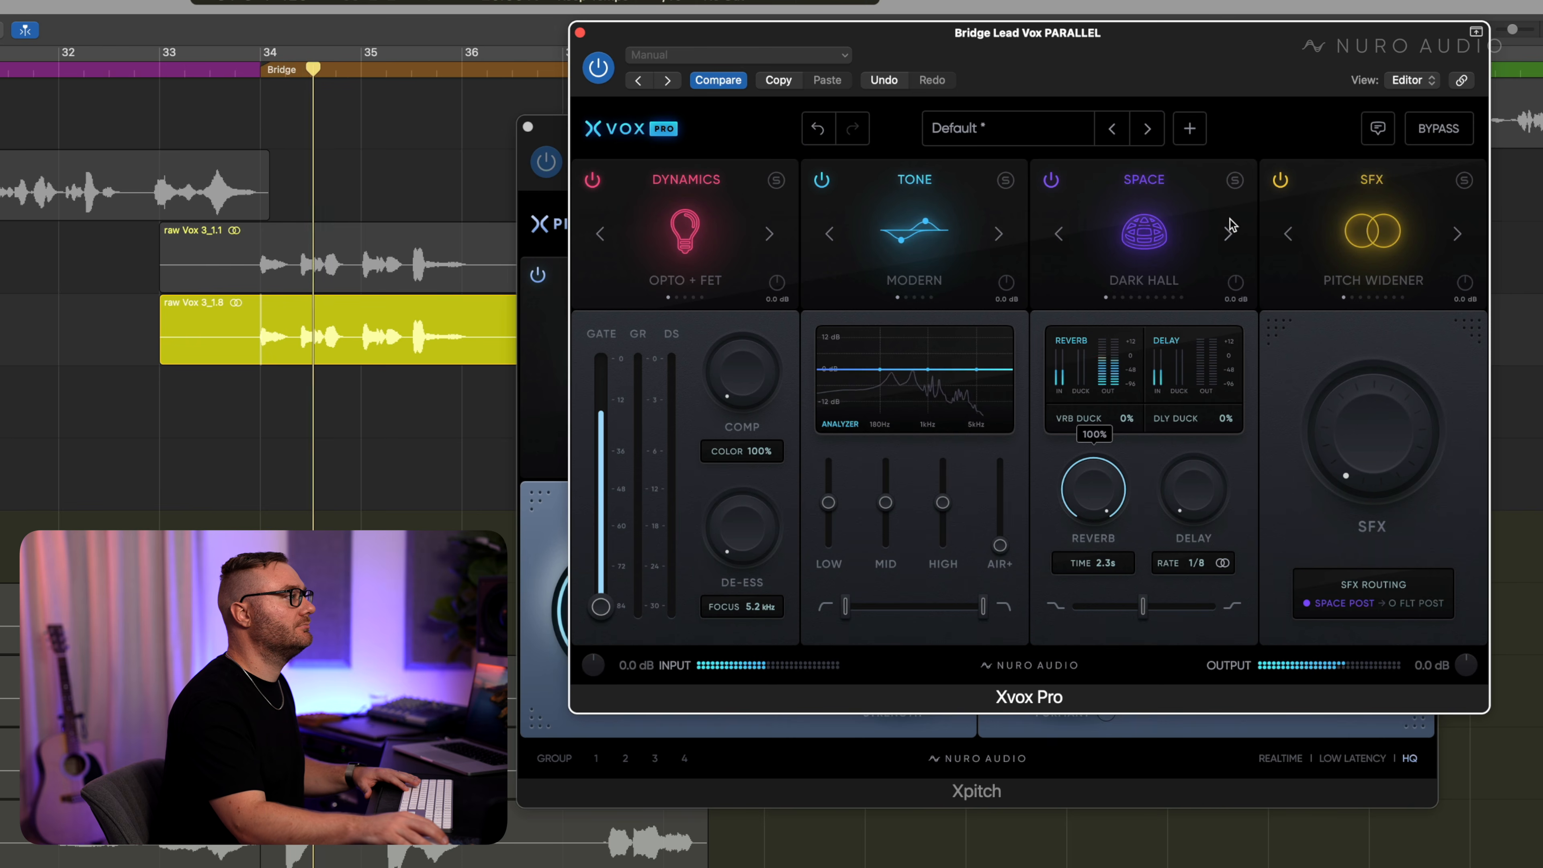
{"action": "left_click", "coordinate": [1227, 235]}
{"action": "left_click", "coordinate": [1228, 239]}
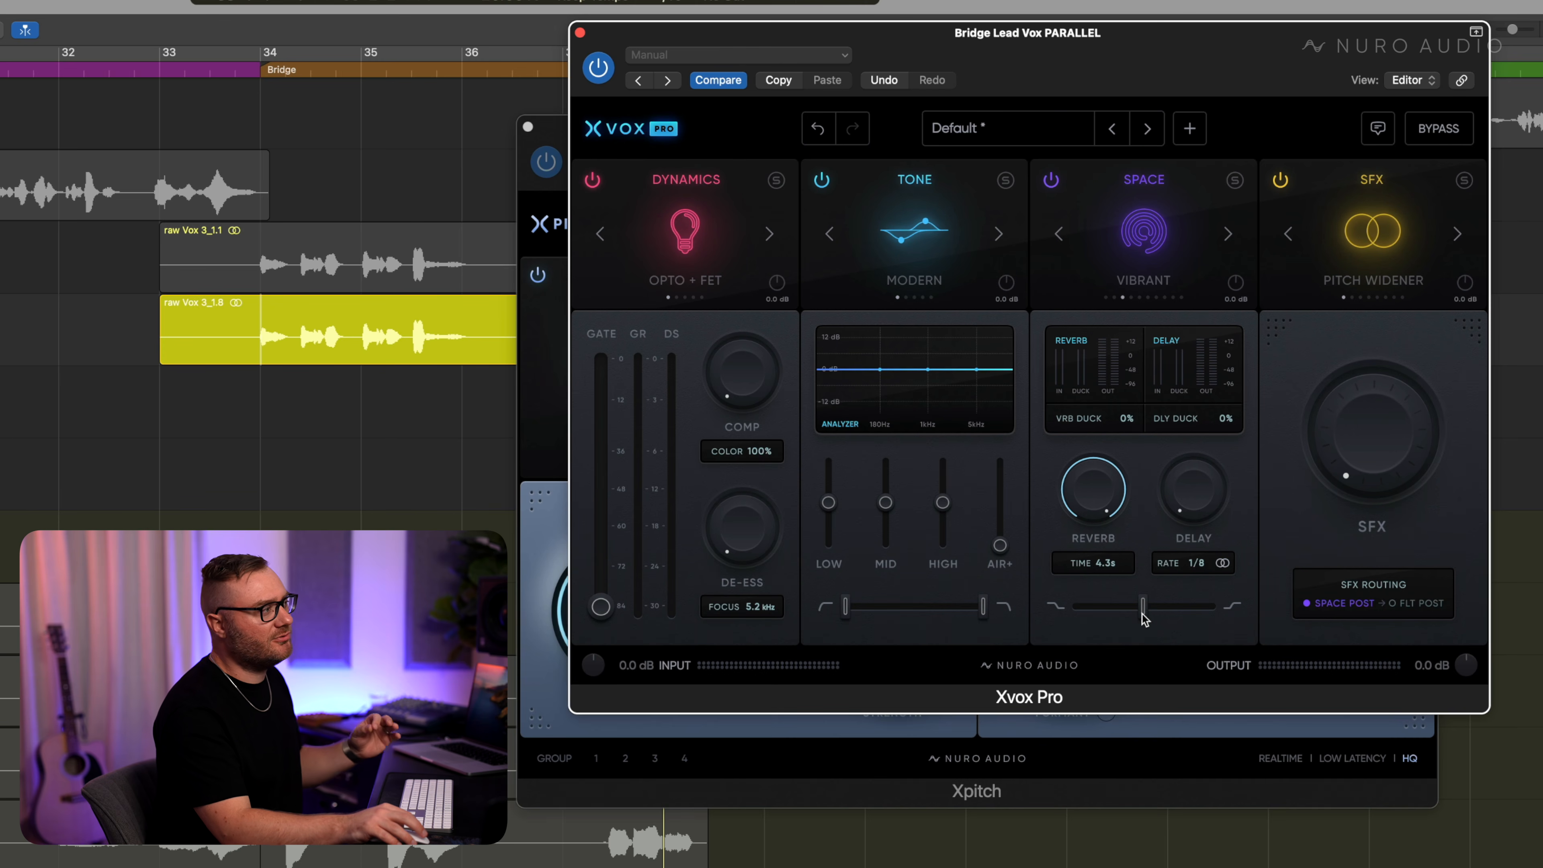
Set the Space section's filter slider to +100% and check the reverb sound in playback
{"action": "left_click_drag", "start_coordinate": [1161, 618], "coordinate": [1224, 617]}
{"action": "key", "text": "space"}
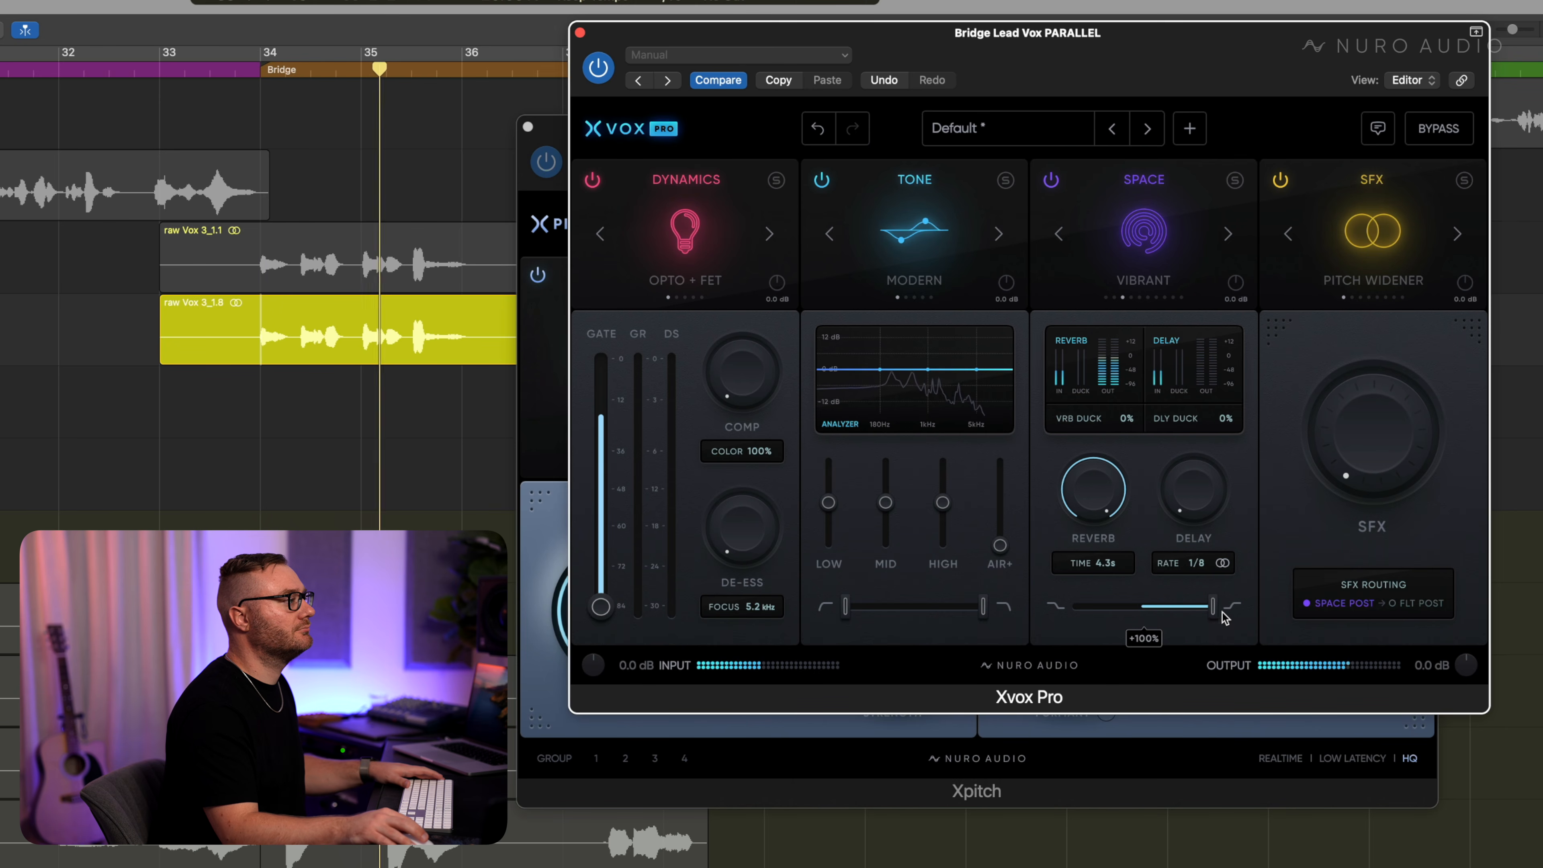
{"action": "left_click_drag", "start_coordinate": [1224, 616], "coordinate": [1081, 617]}
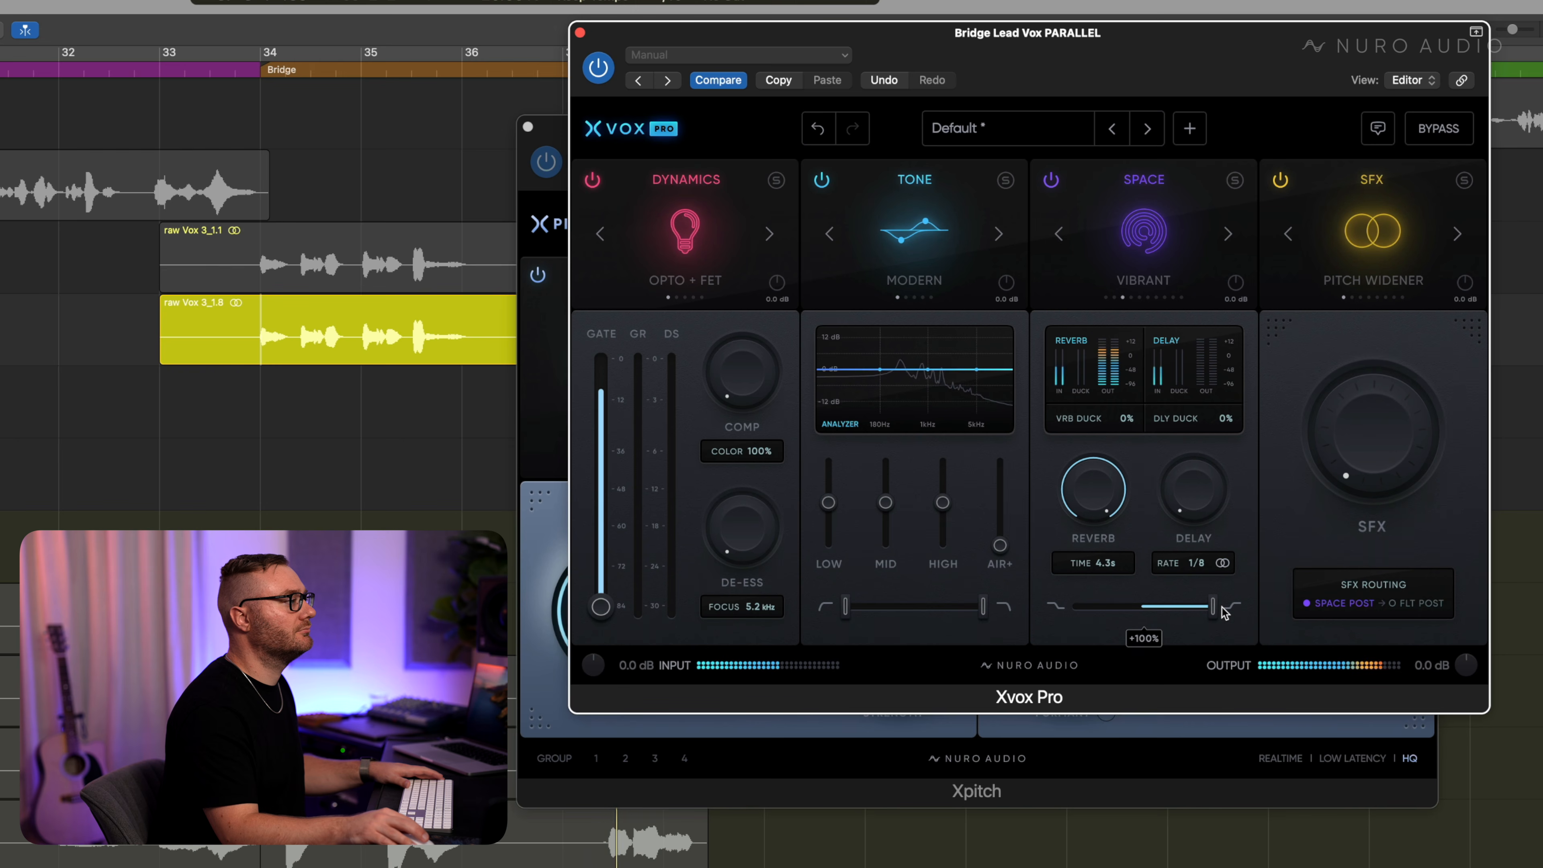
{"action": "key", "text": "space"}
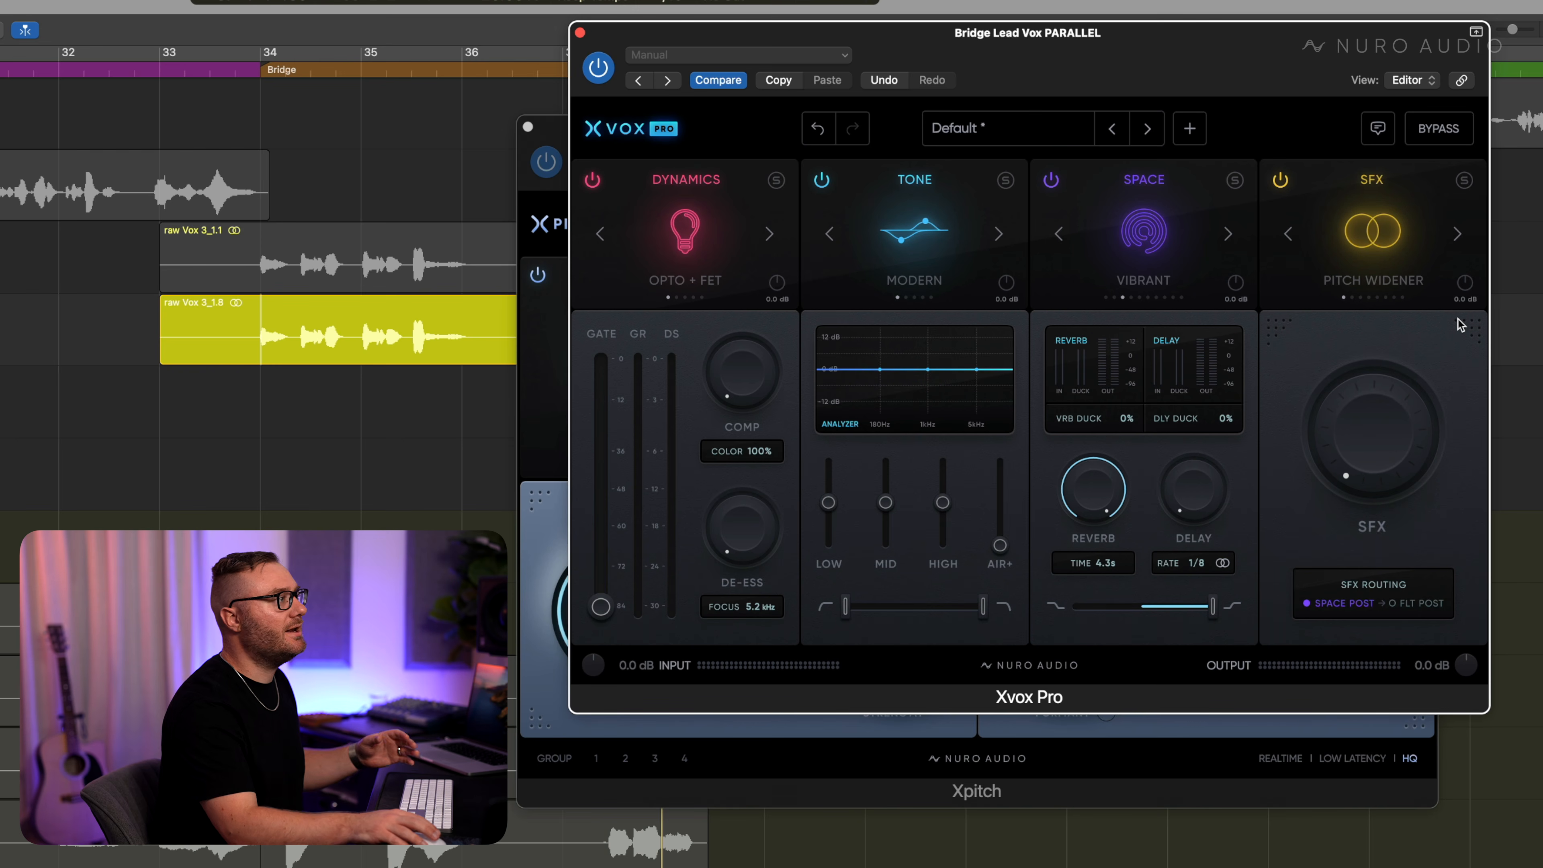
Choose the Phaser effect in the SFX section and turn off its Space Post routing
{"action": "left_click", "coordinate": [1457, 236]}
{"action": "left_click", "coordinate": [1457, 236]}
{"action": "left_click", "coordinate": [1457, 236]}
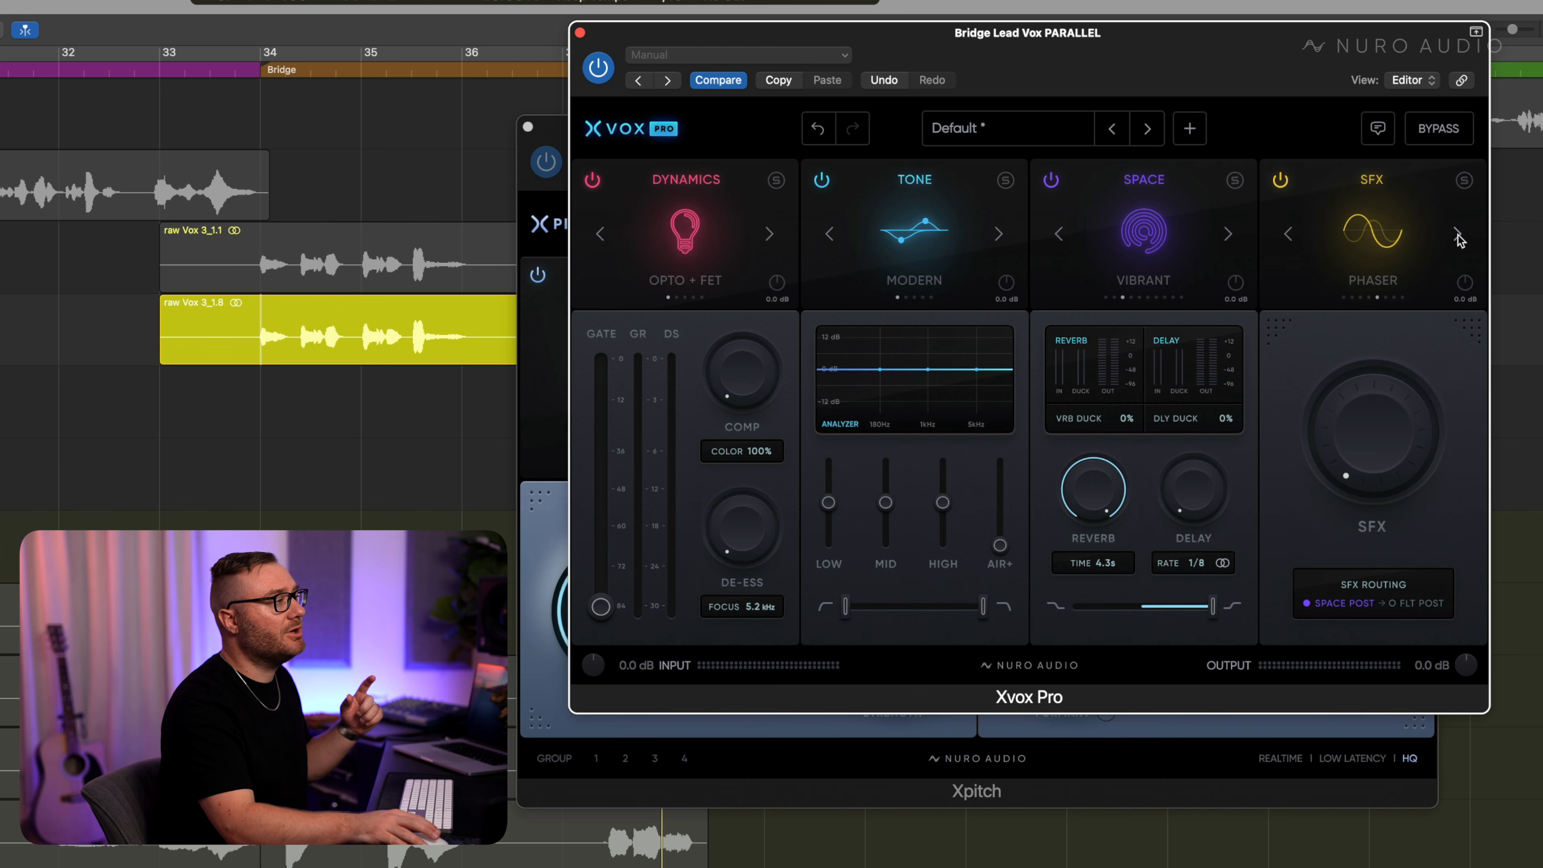
{"action": "left_click", "coordinate": [1338, 610]}
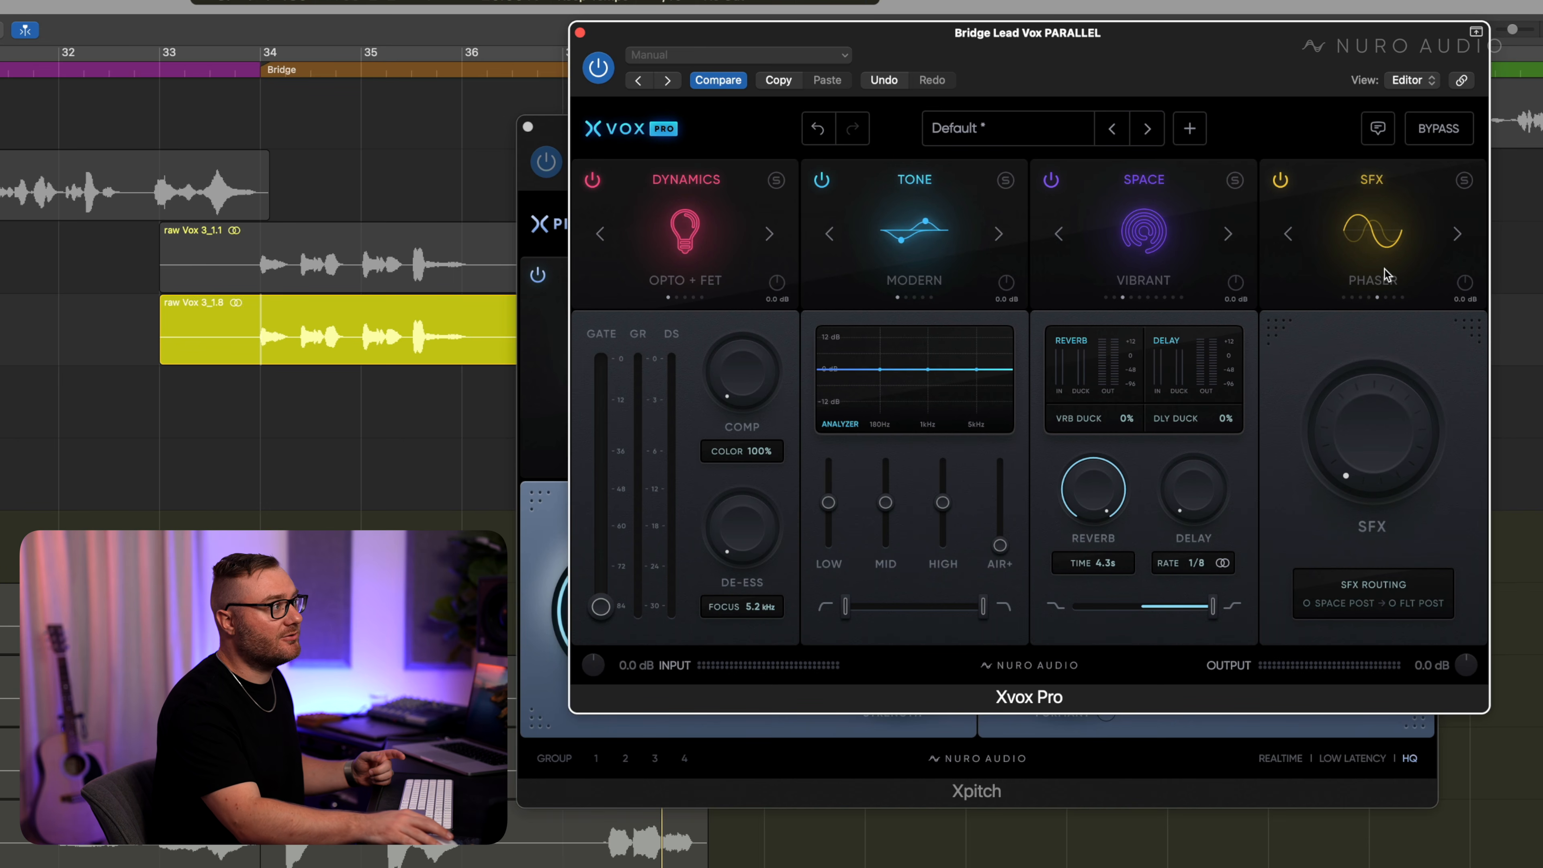
Audition the phaser on the parallel vocal with the SFX amount at 76%
{"action": "key", "text": "space"}
{"action": "left_click_drag", "start_coordinate": [1357, 457], "coordinate": [1402, 219]}
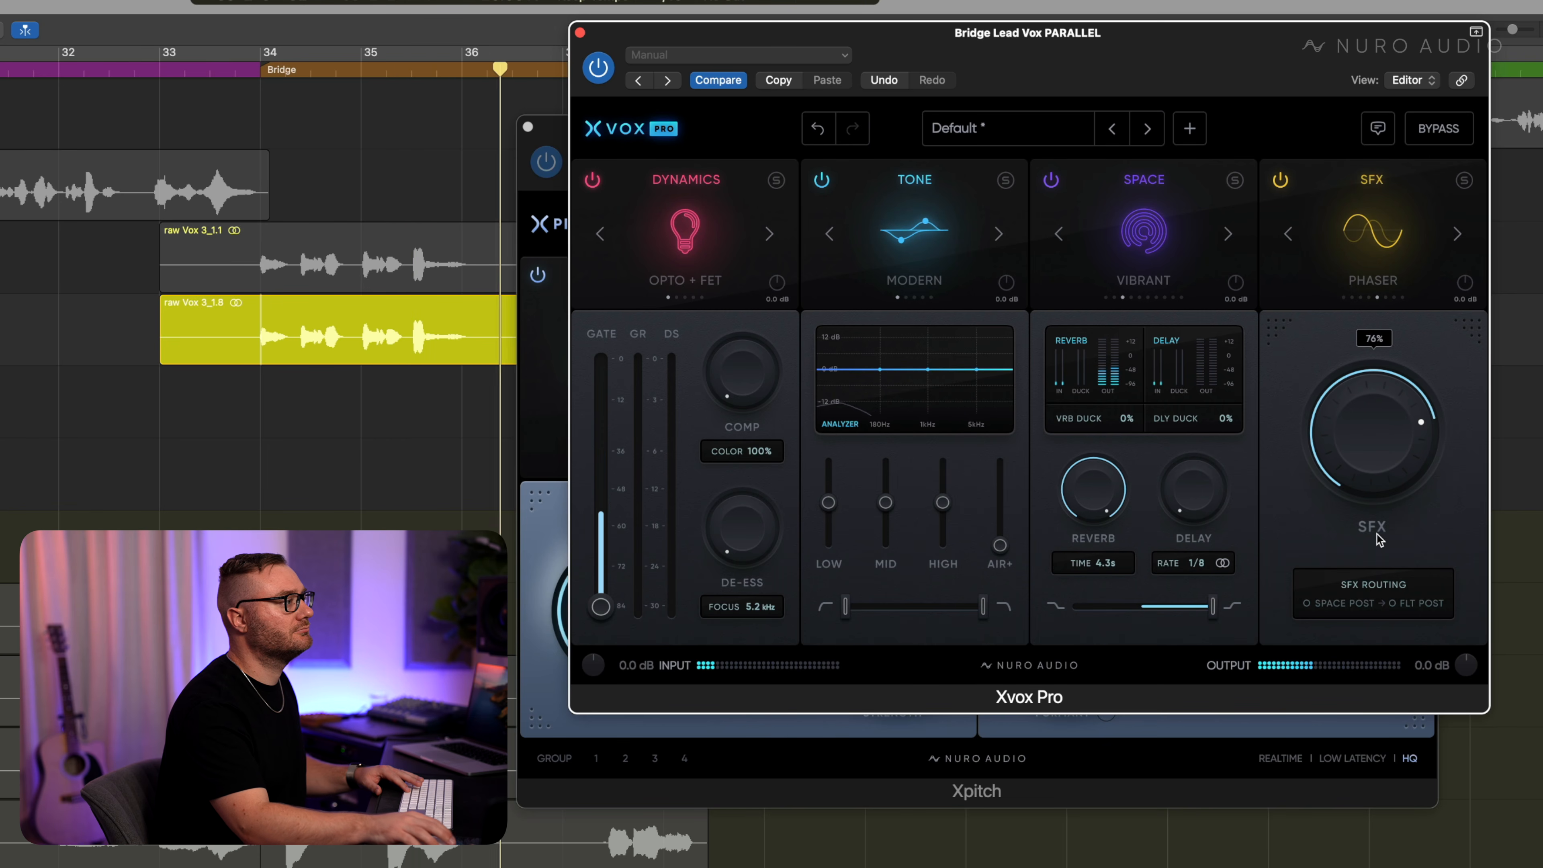
{"action": "left_click", "coordinate": [1355, 603]}
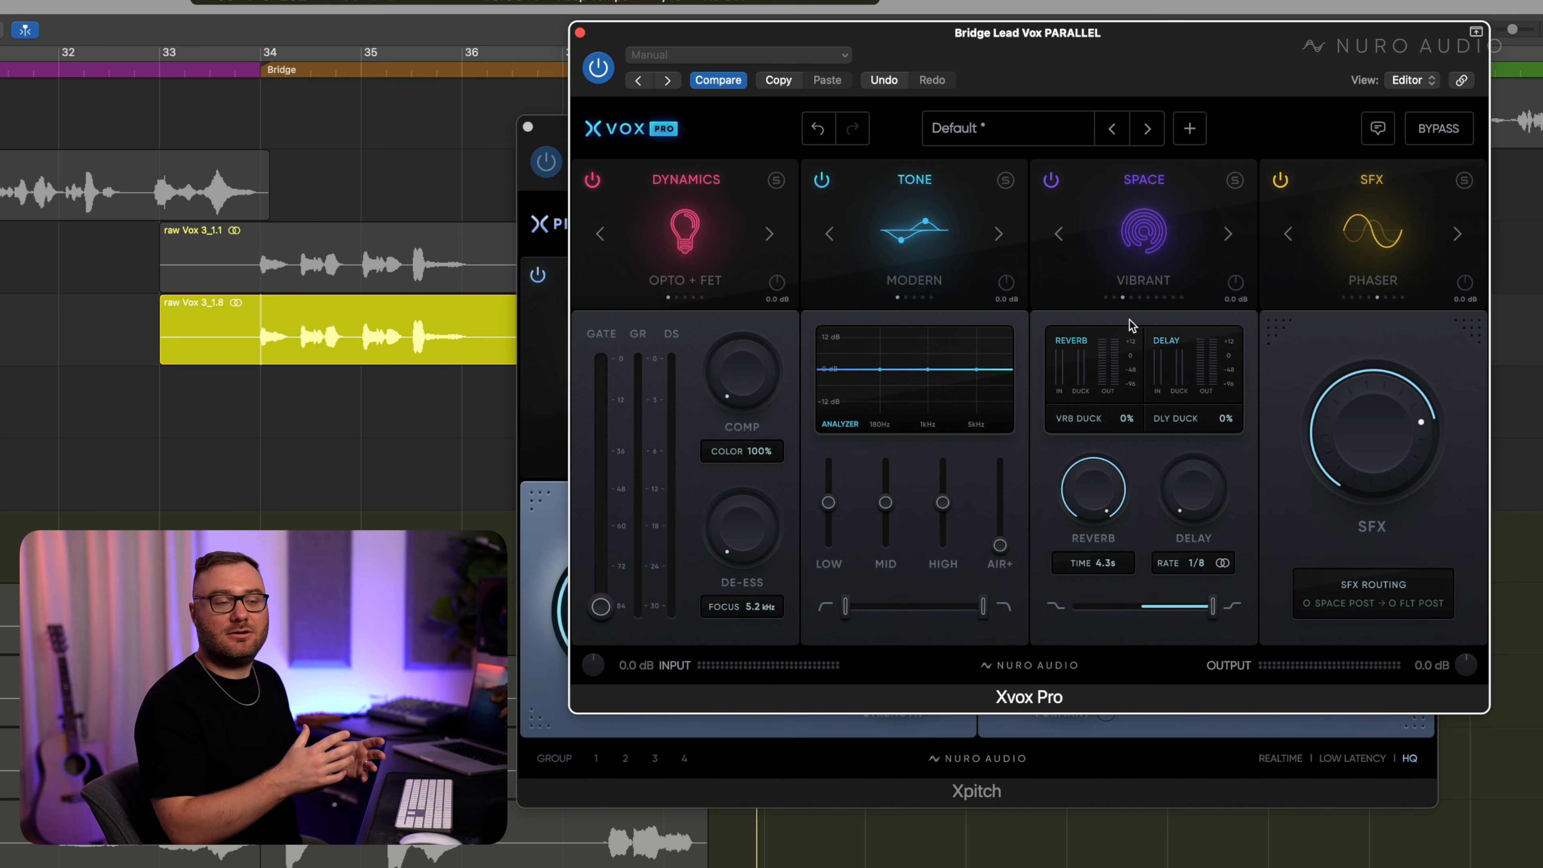
Reduce the phaser's SFX amount to a subtle level, fine-tuning it while the bridge plays
{"action": "left_click_drag", "start_coordinate": [1361, 396], "coordinate": [1325, 581]}
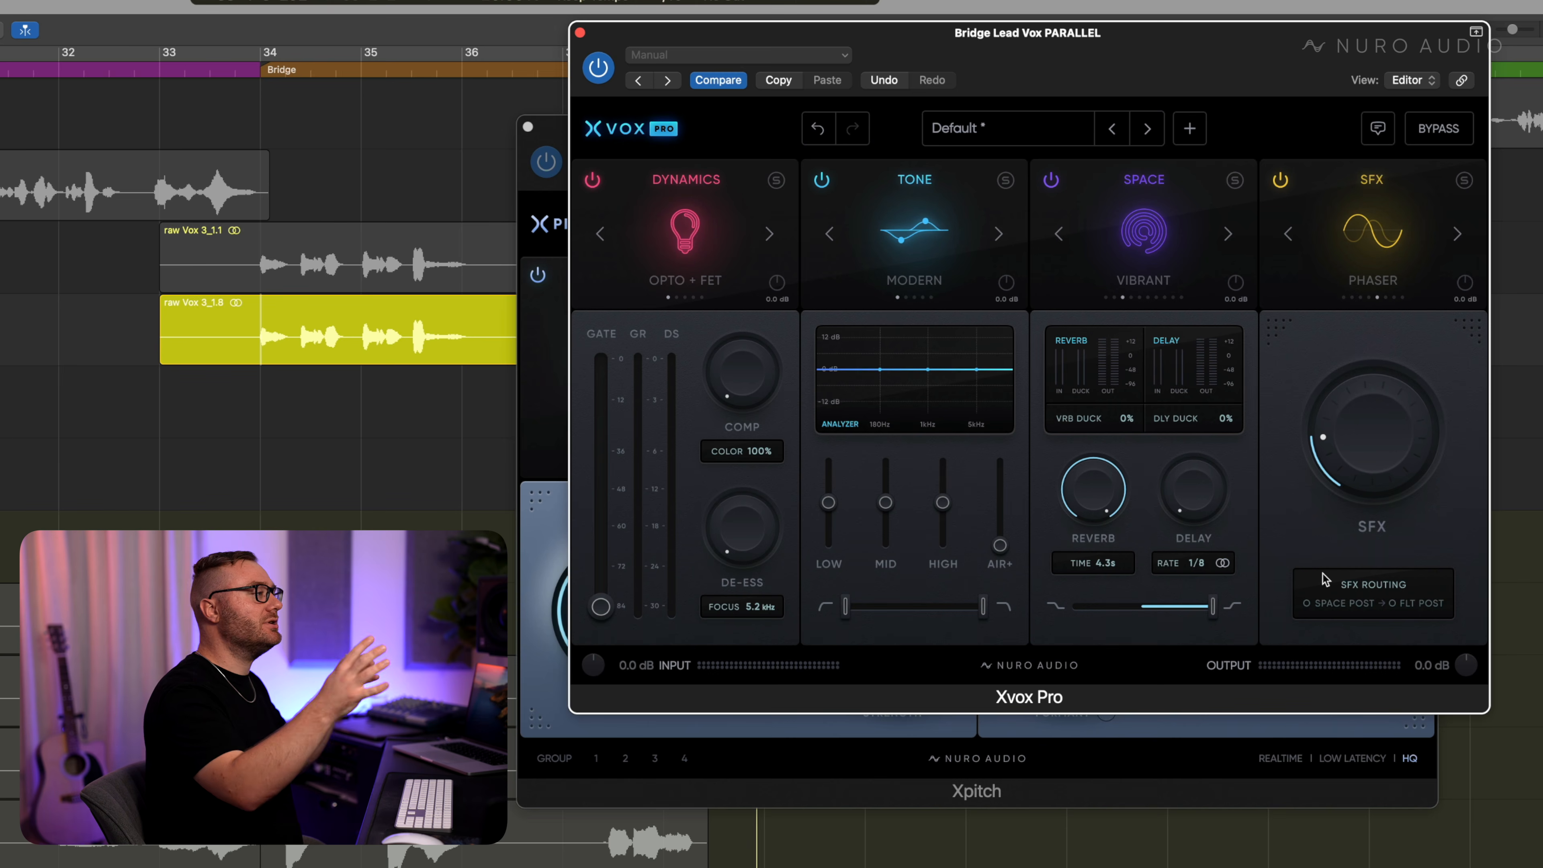
{"action": "key", "text": "space"}
{"action": "left_click_drag", "start_coordinate": [1387, 470], "coordinate": [1390, 488]}
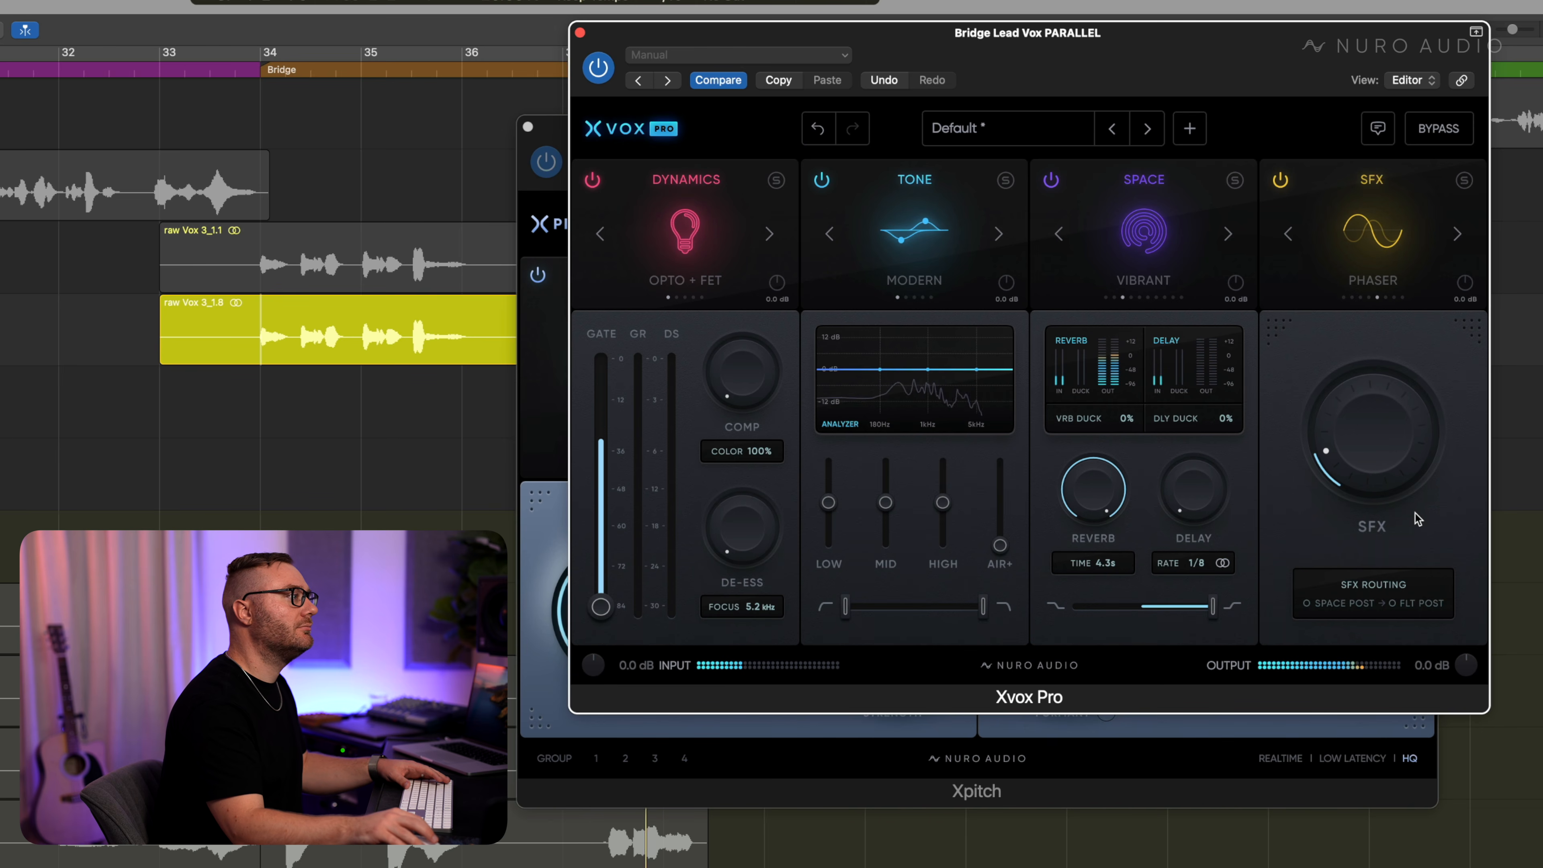
{"action": "key", "text": "space"}
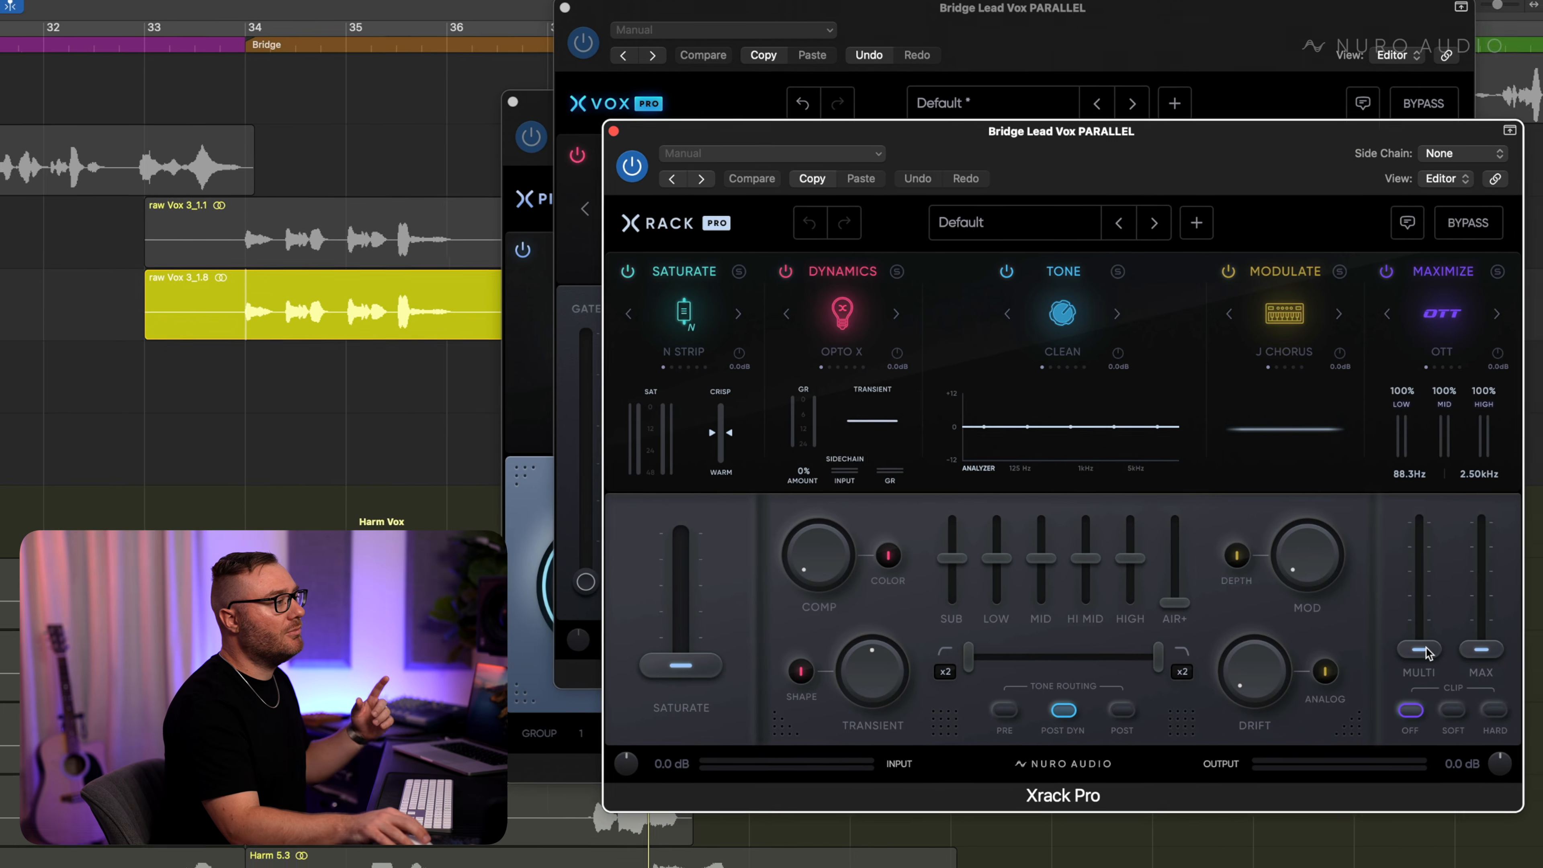
Set the OTT Multi amount in Xrack Pro to 42% and compare the vocal with the plugin bypassed
{"action": "mouse_move", "coordinate": [1427, 653]}
{"action": "left_mouse_down"}
{"action": "mouse_move", "coordinate": [1434, 603]}
{"action": "mouse_move", "coordinate": [1433, 624]}
{"action": "left_mouse_up"}
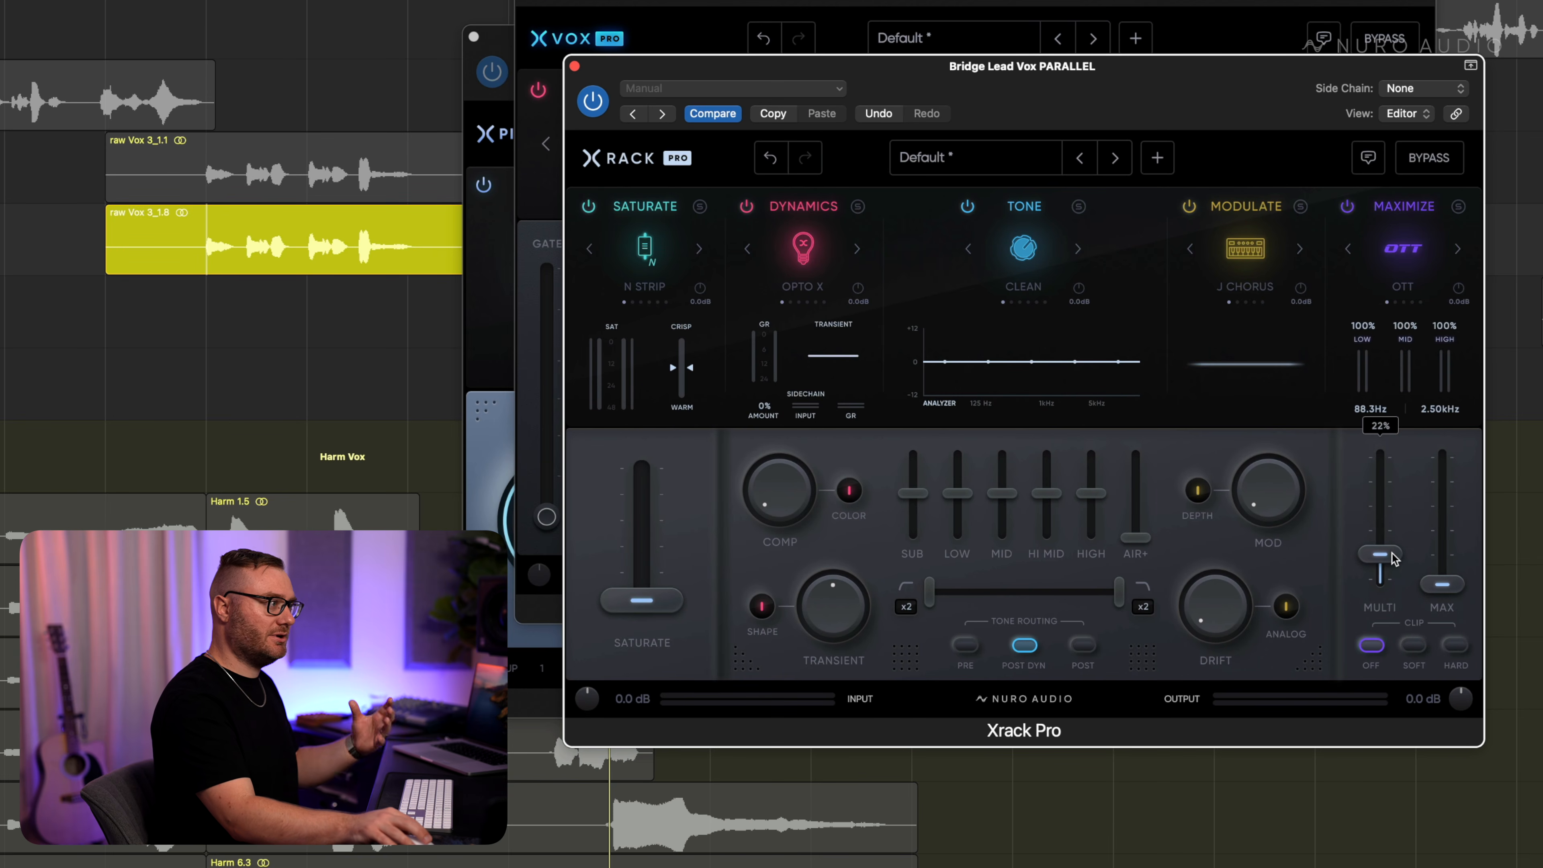
{"action": "mouse_move", "coordinate": [1394, 558]}
{"action": "left_mouse_down"}
{"action": "mouse_move", "coordinate": [1397, 507]}
{"action": "mouse_move", "coordinate": [1397, 531]}
{"action": "left_mouse_up"}
{"action": "key", "text": "space"}
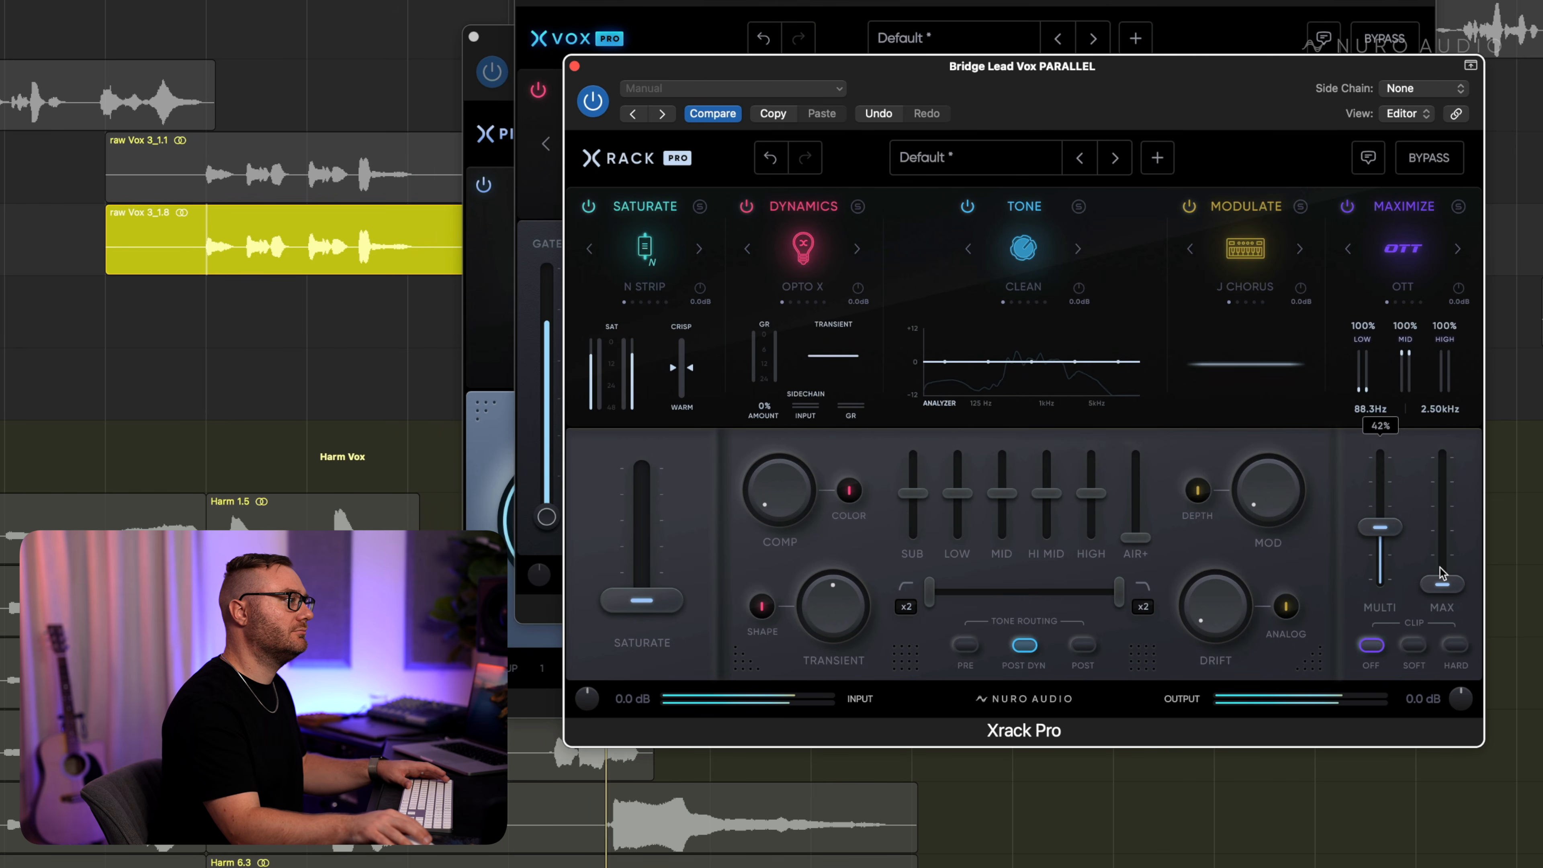
{"action": "left_click", "coordinate": [1427, 159]}
{"action": "left_click", "coordinate": [1427, 159]}
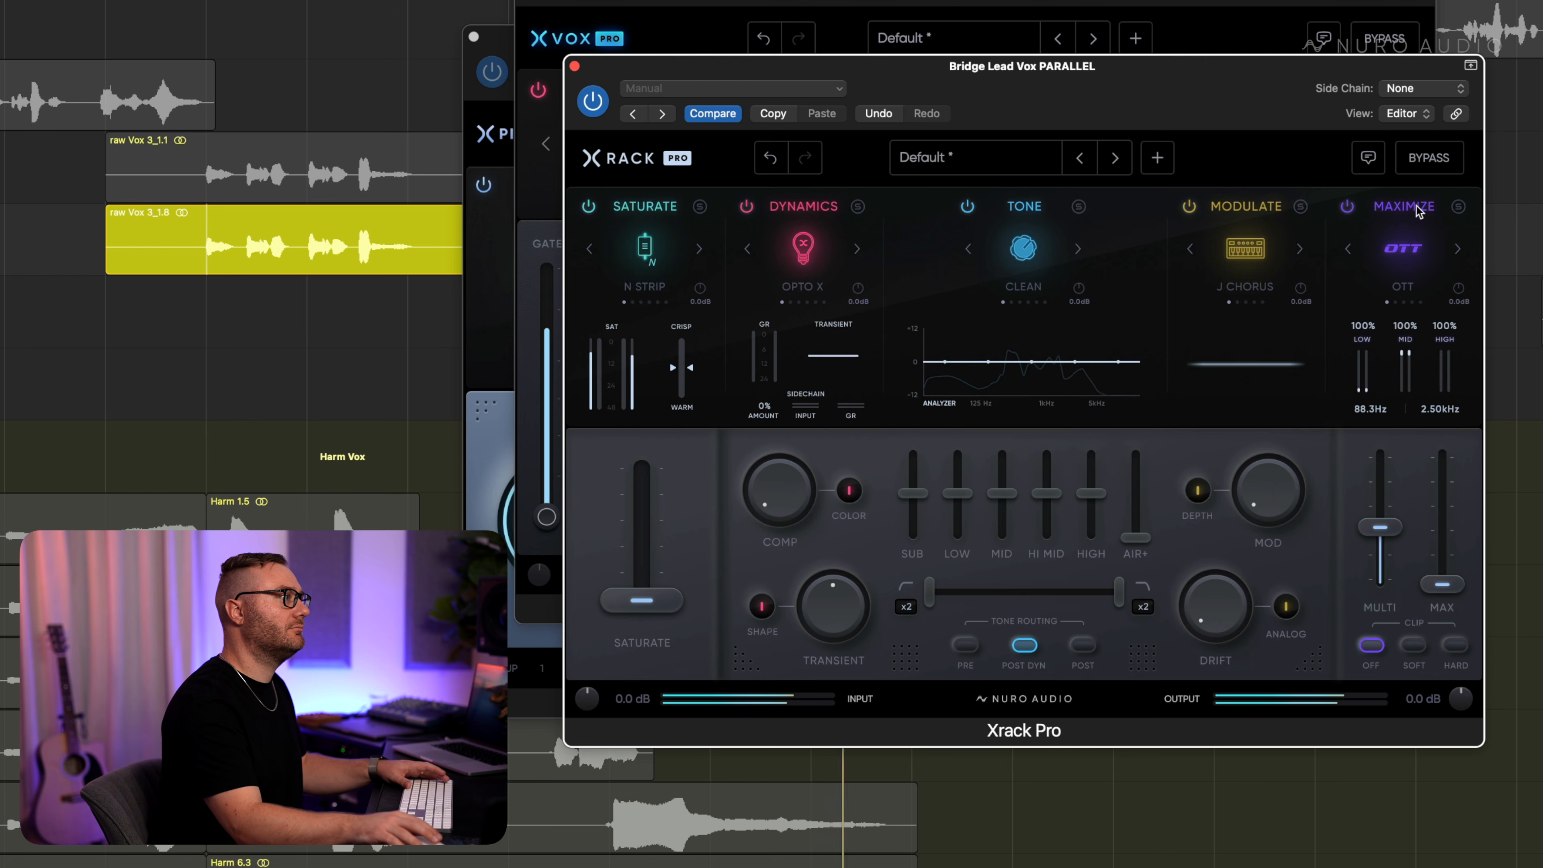
{"action": "key", "text": "space"}
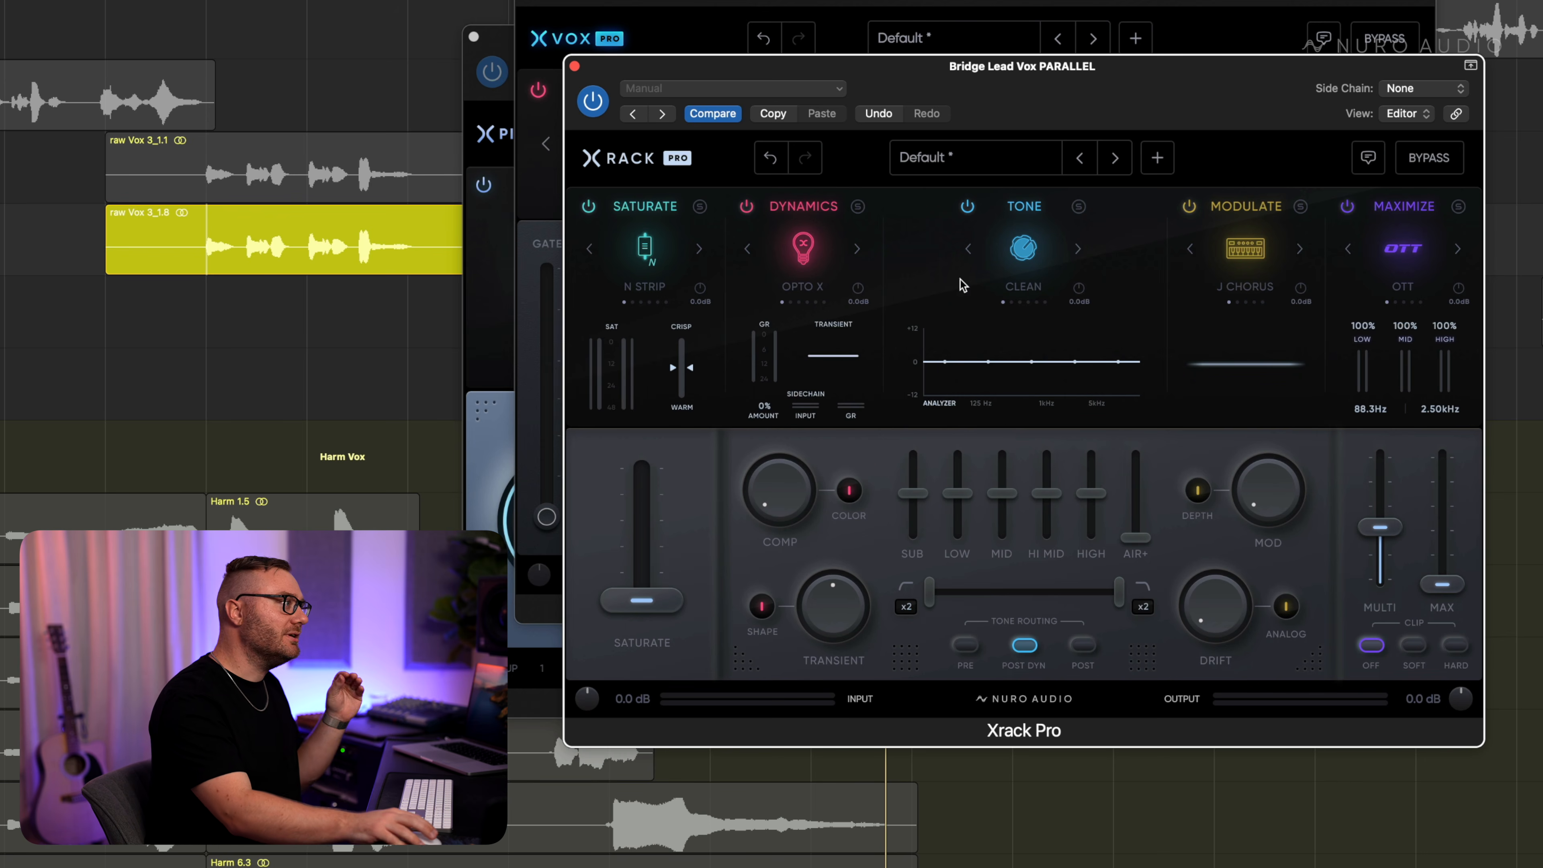
Change Xrack Pro's Tone mode to Clarity, boosting High to +19% and Air+ to 56%
{"action": "left_click", "coordinate": [967, 249]}
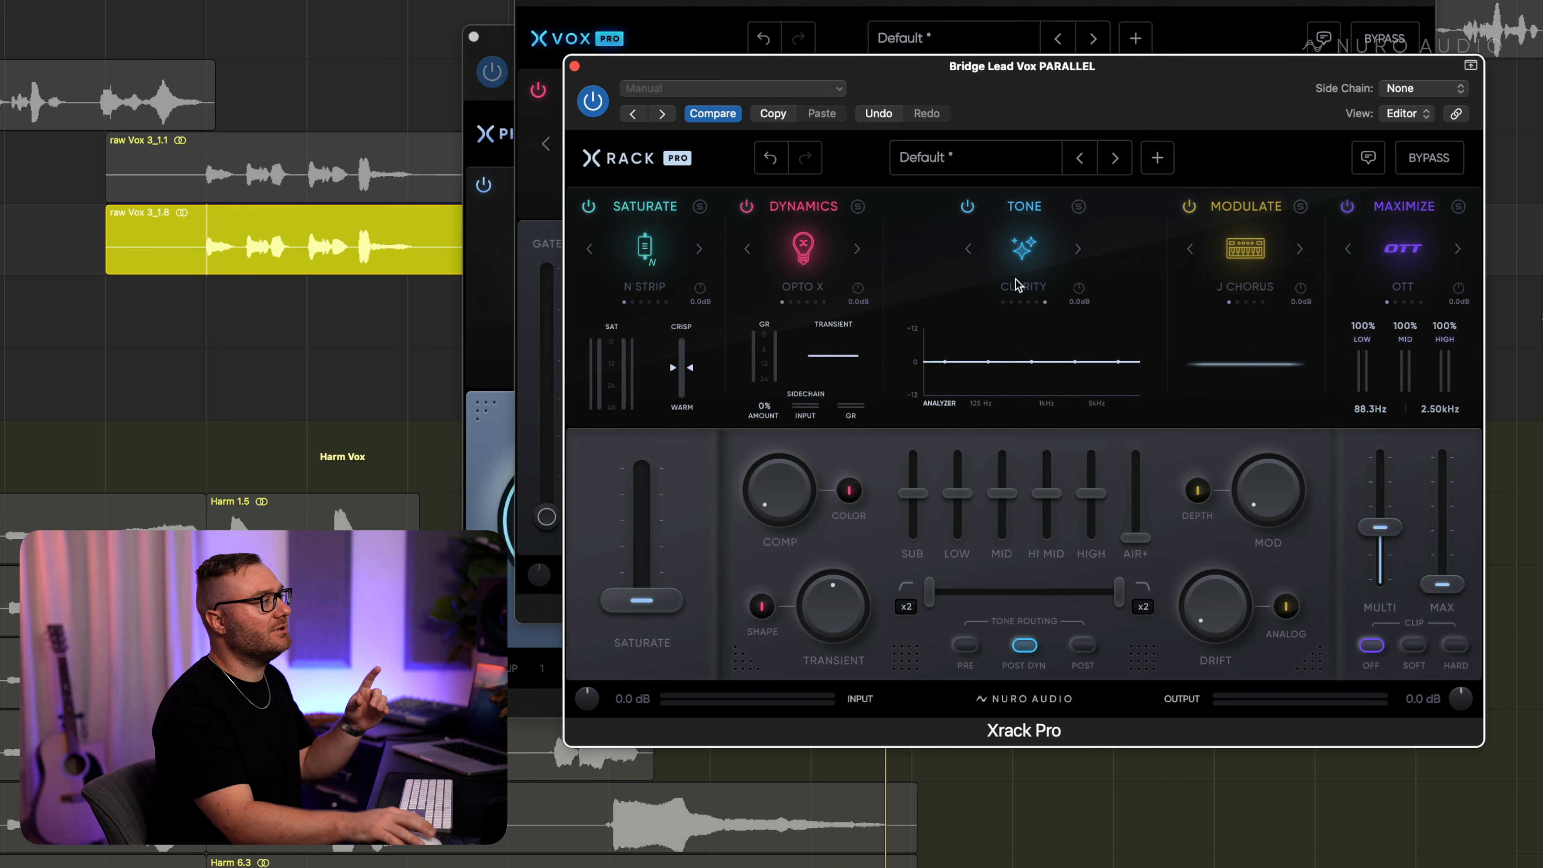
{"action": "key", "text": "space"}
{"action": "left_click_drag", "start_coordinate": [1098, 496], "coordinate": [1096, 486]}
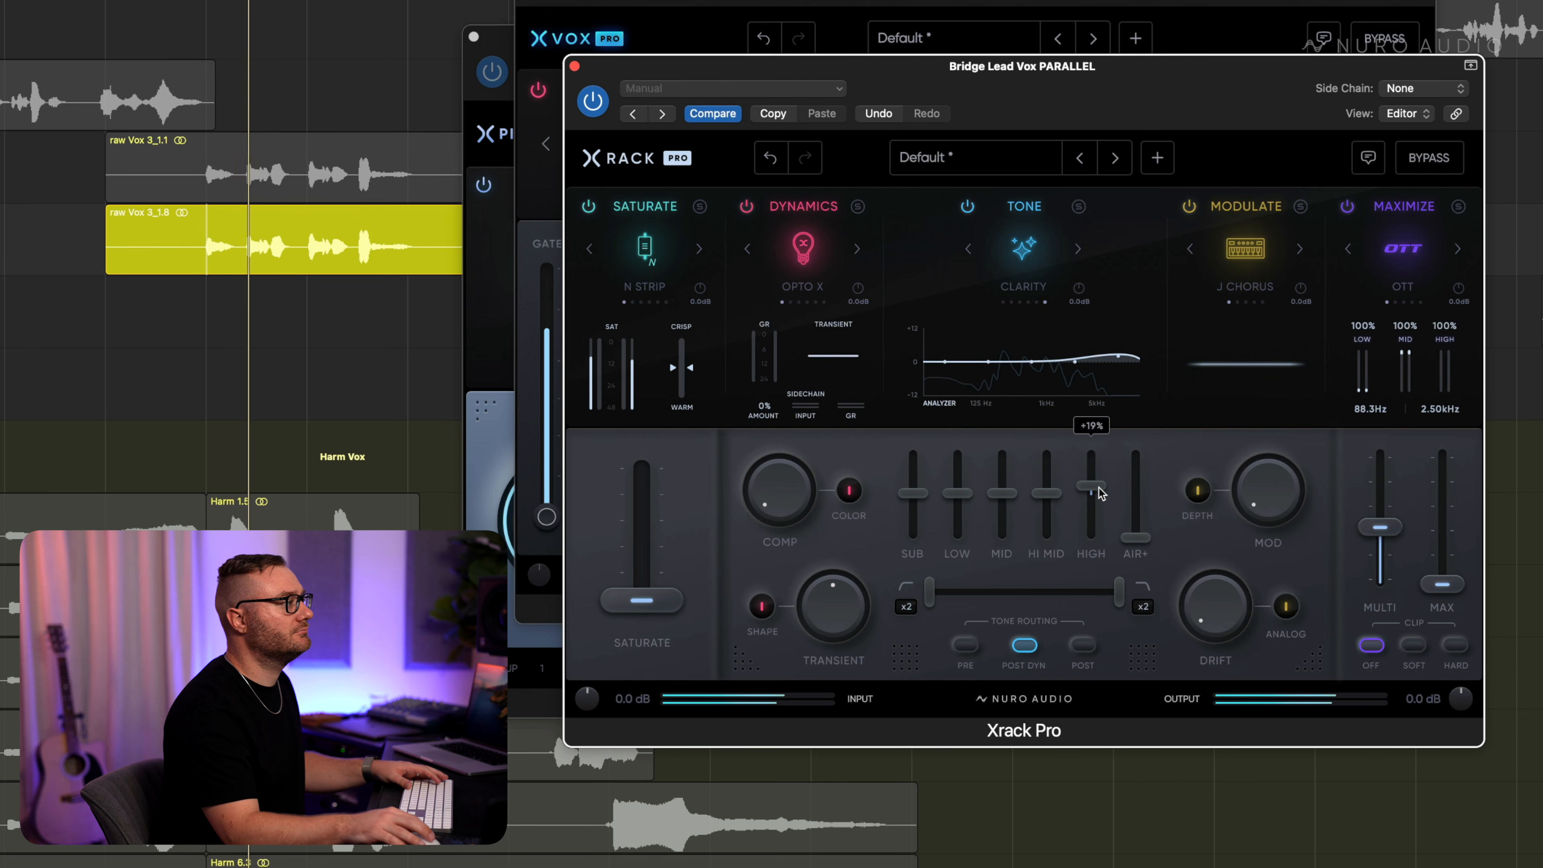
{"action": "left_click_drag", "start_coordinate": [1137, 538], "coordinate": [1146, 493]}
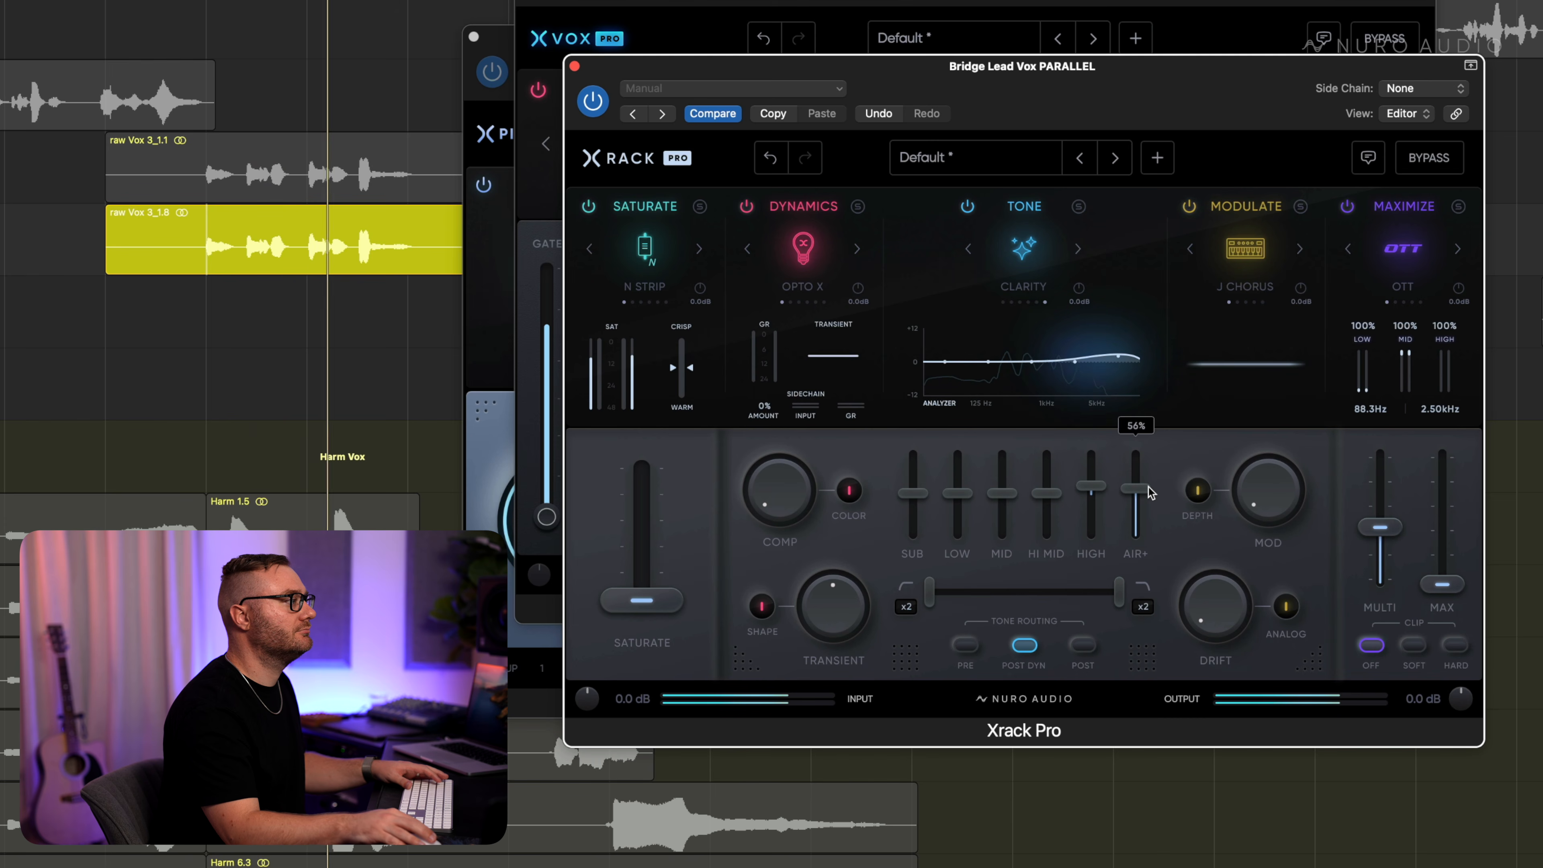
Cut the Tone section's Hi Mid and Mid bands and set its low-cut filter to 181 Hz
{"action": "left_click_drag", "start_coordinate": [1045, 493], "coordinate": [1142, 501]}
{"action": "left_click_drag", "start_coordinate": [1002, 494], "coordinate": [1005, 507]}
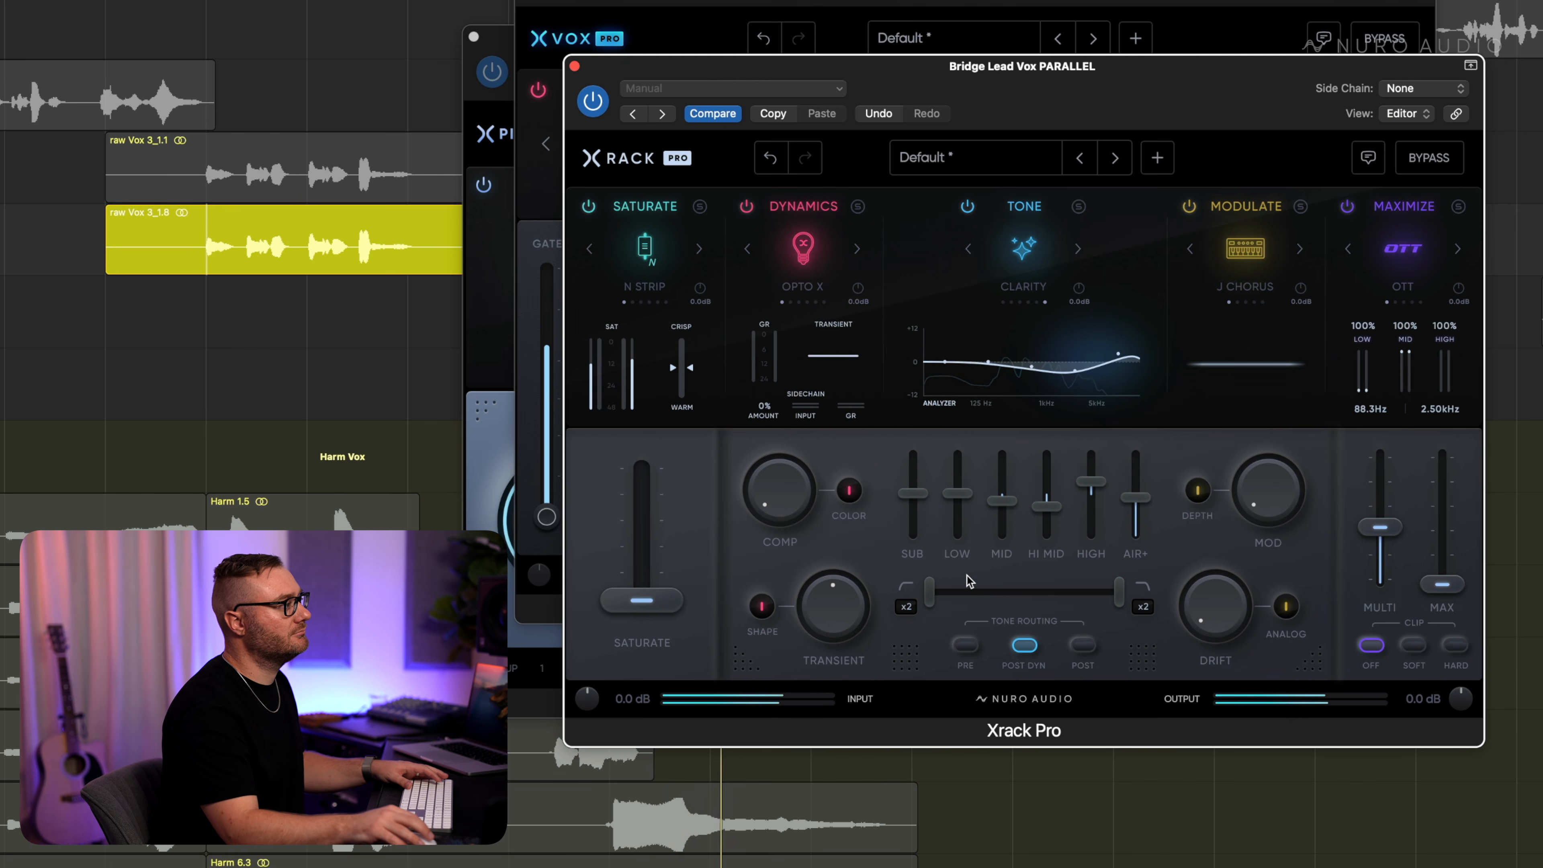
{"action": "left_click_drag", "start_coordinate": [930, 590], "coordinate": [981, 591]}
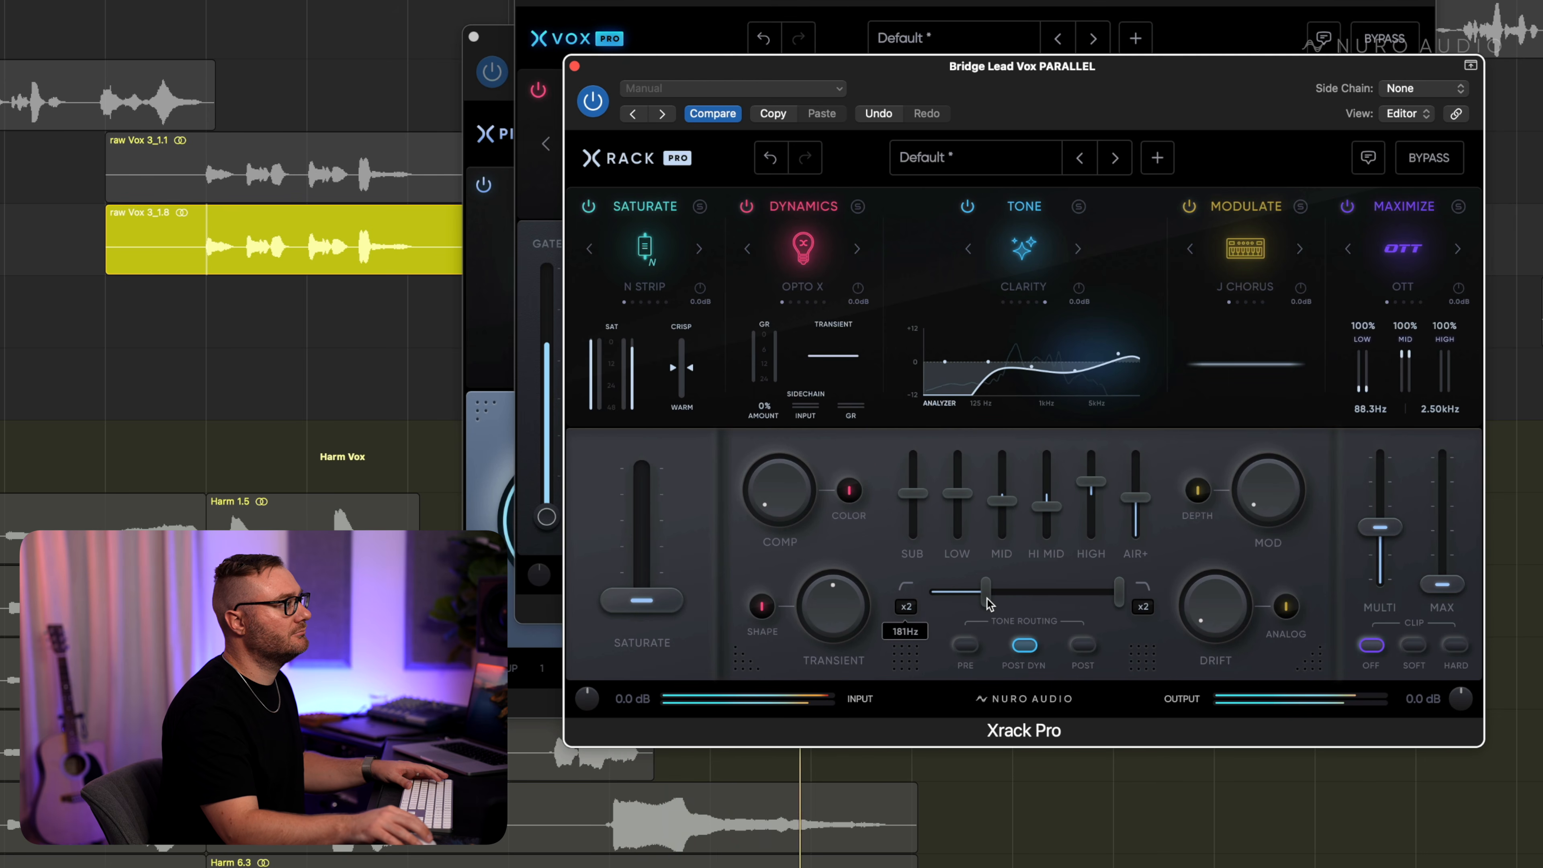
{"action": "key", "text": "space"}
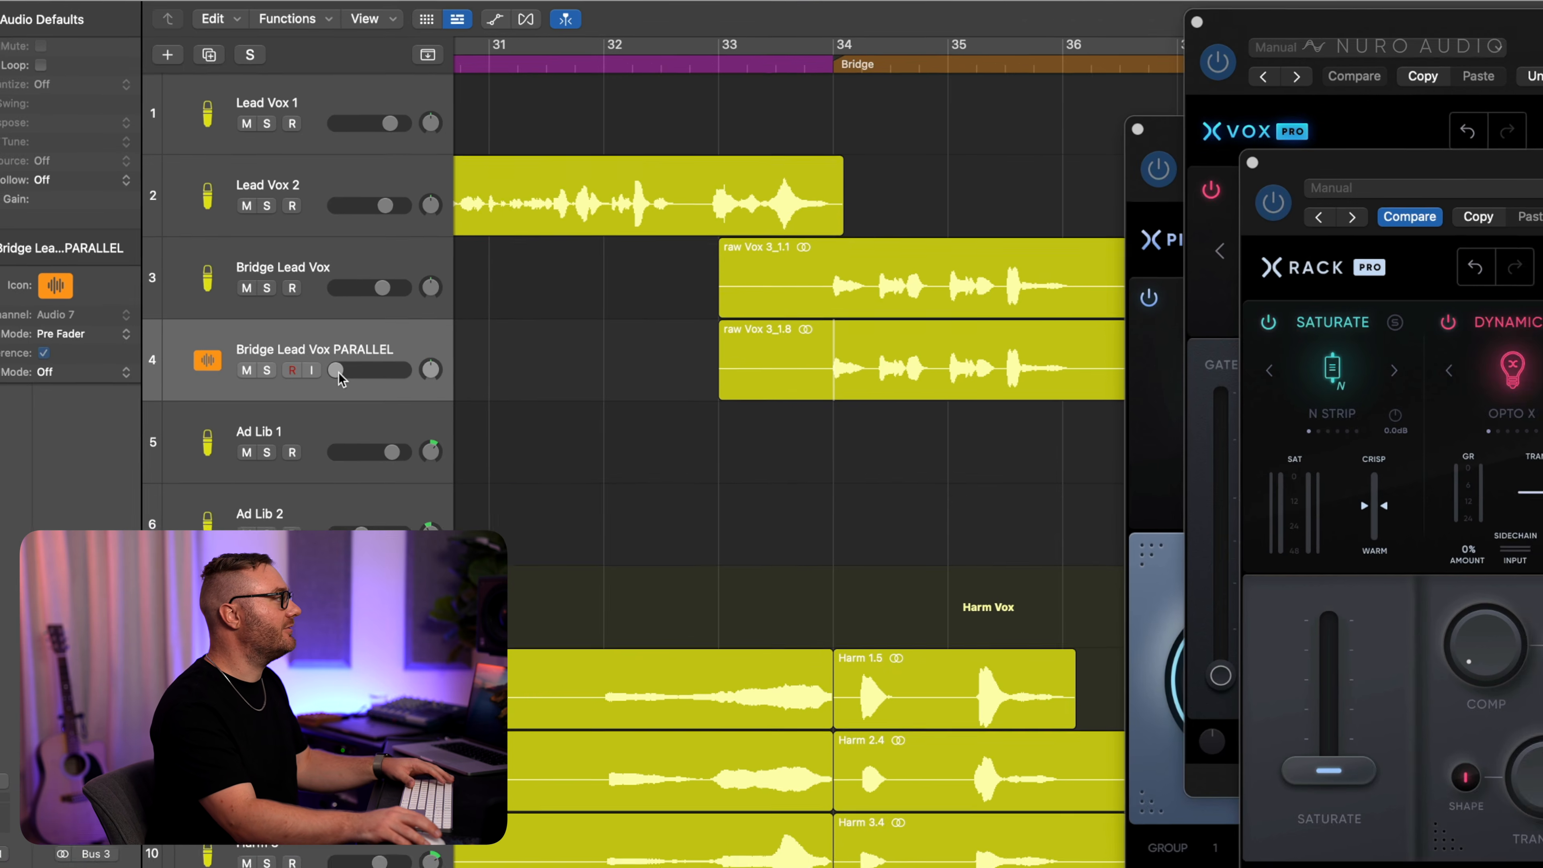
Blend the Bridge Lead Vox PARALLEL track in at -5.1 dB, comparing the mix with the track muted
{"action": "left_click_drag", "start_coordinate": [338, 373], "coordinate": [466, 385]}
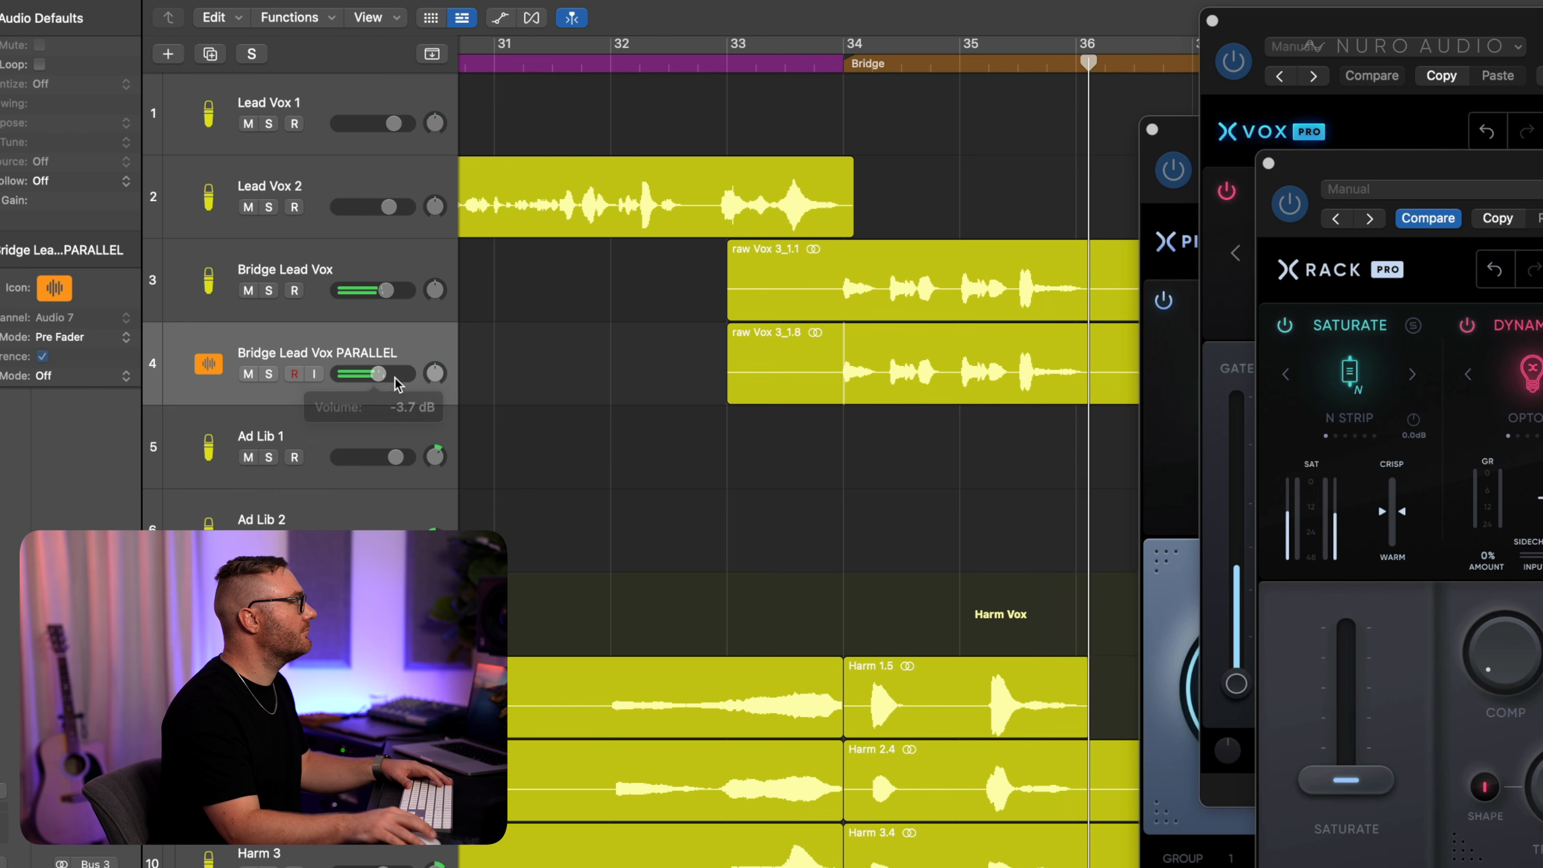
{"action": "left_click", "coordinate": [248, 375]}
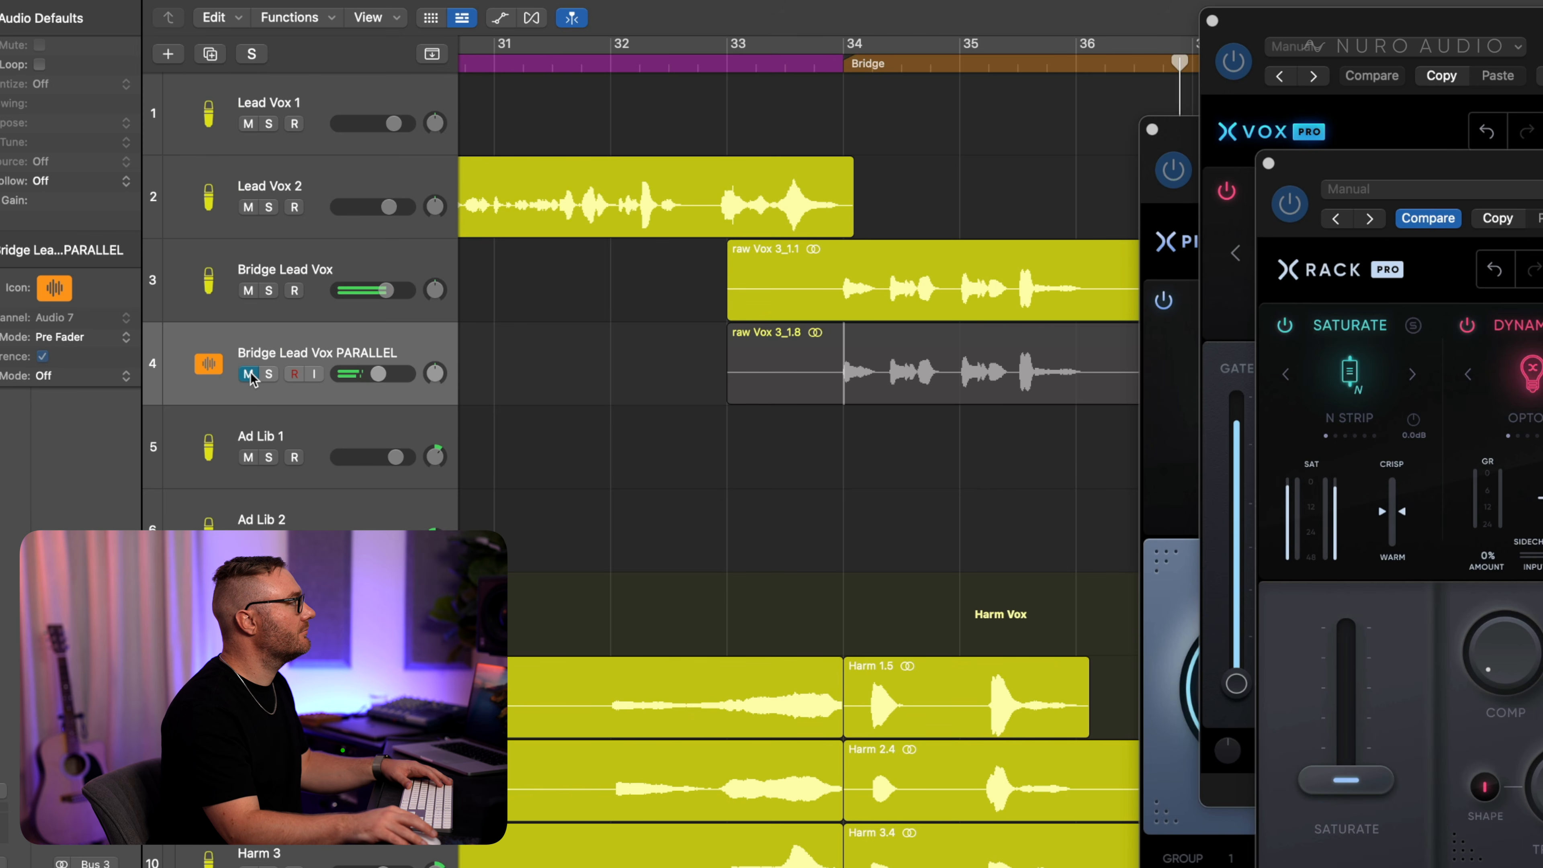
{"action": "left_click", "coordinate": [248, 375]}
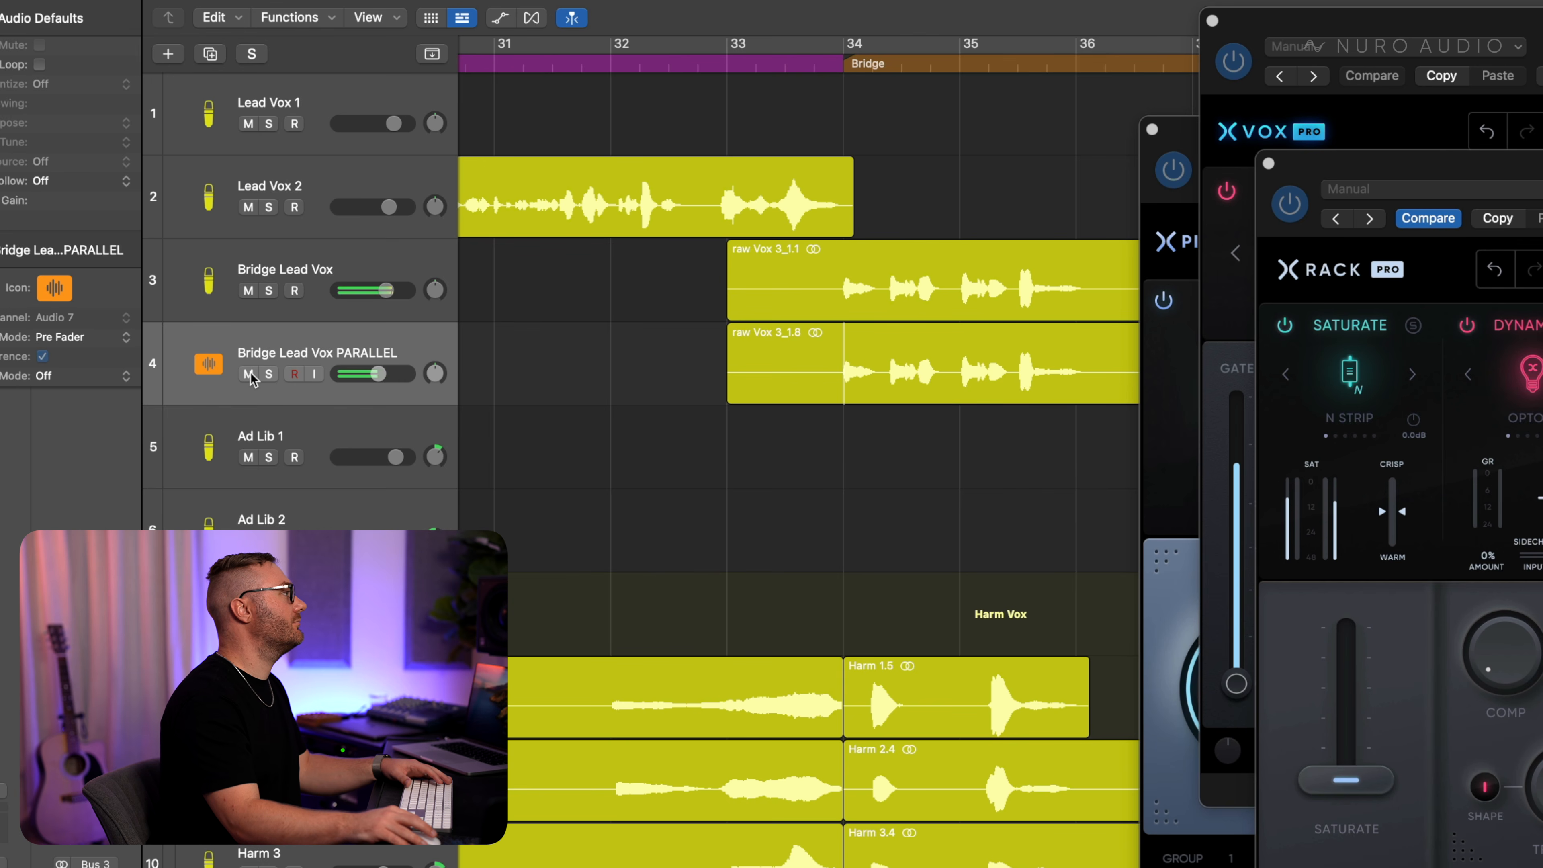
{"action": "left_click_drag", "start_coordinate": [342, 384], "coordinate": [342, 384]}
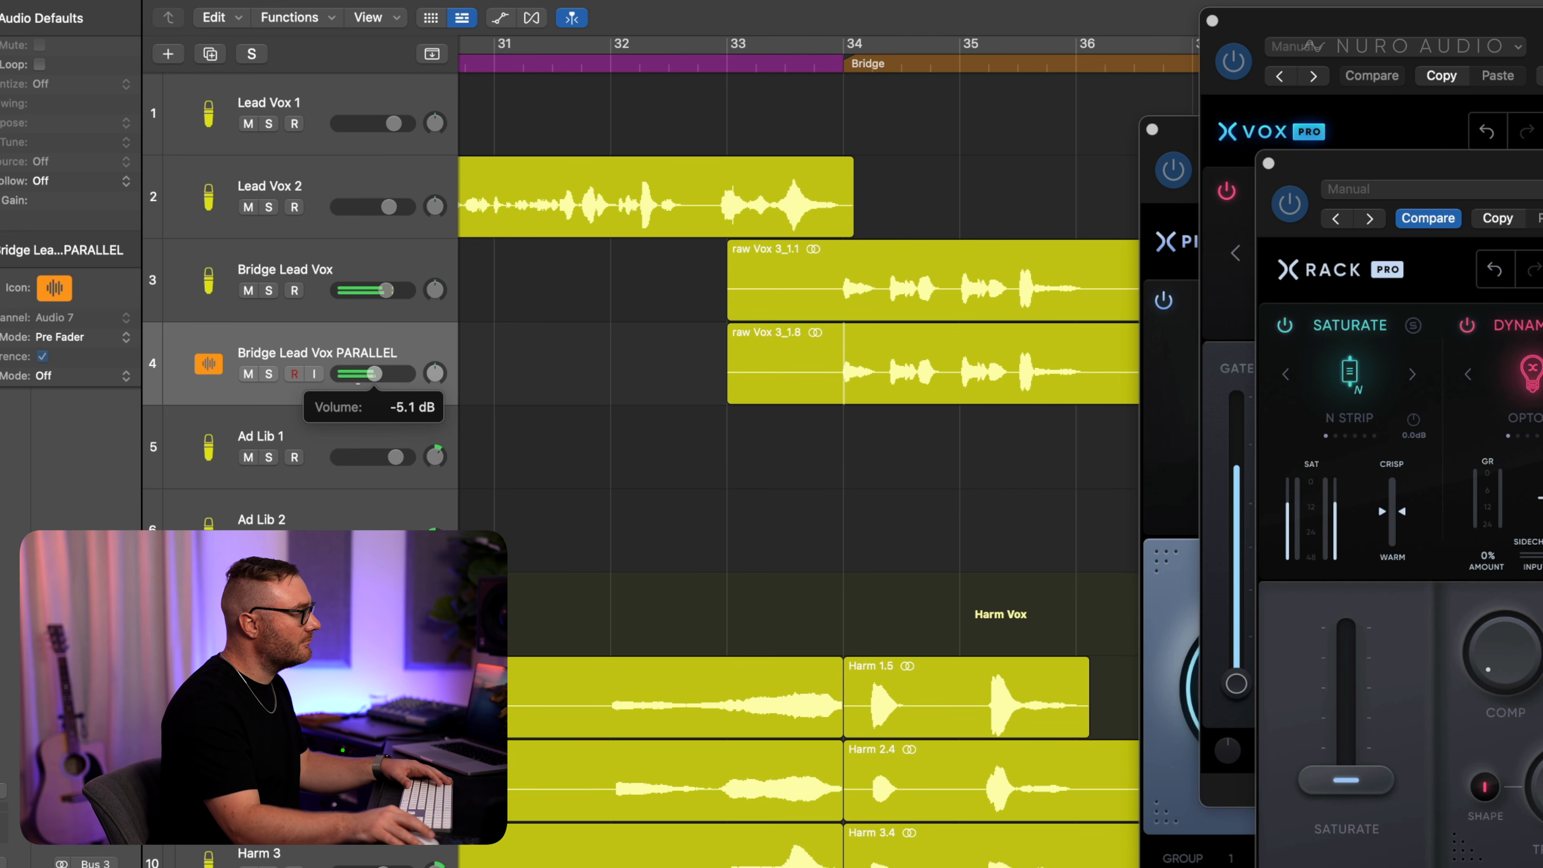
{"action": "left_click_drag", "start_coordinate": [374, 374], "coordinate": [374, 373]}
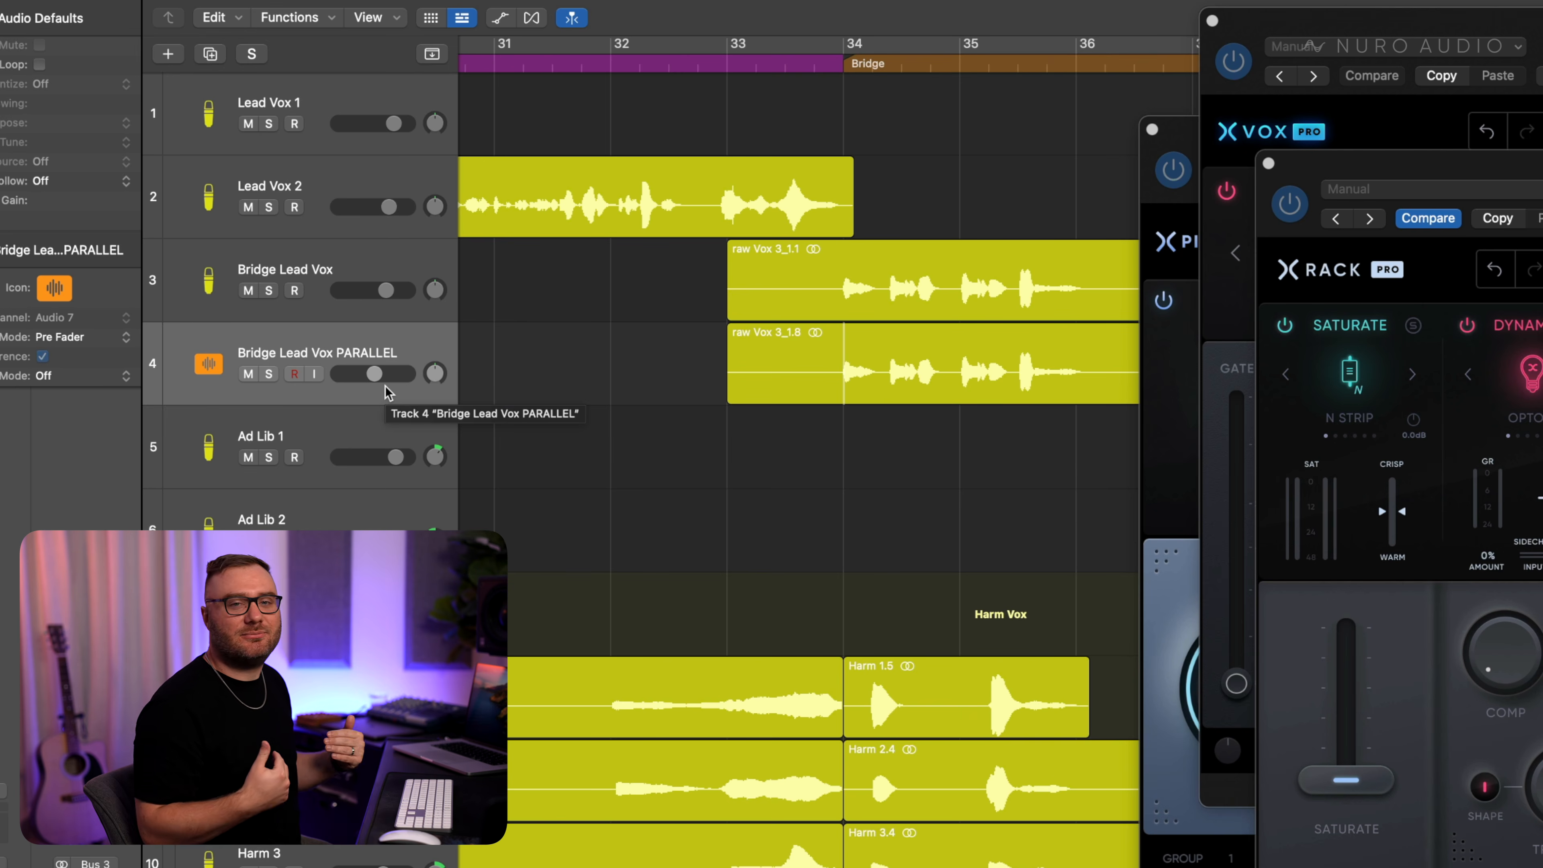
Play the bridge and mute the Bridge Lead Vox PARALLEL track to compare the vocal without it
{"action": "key", "text": "space"}
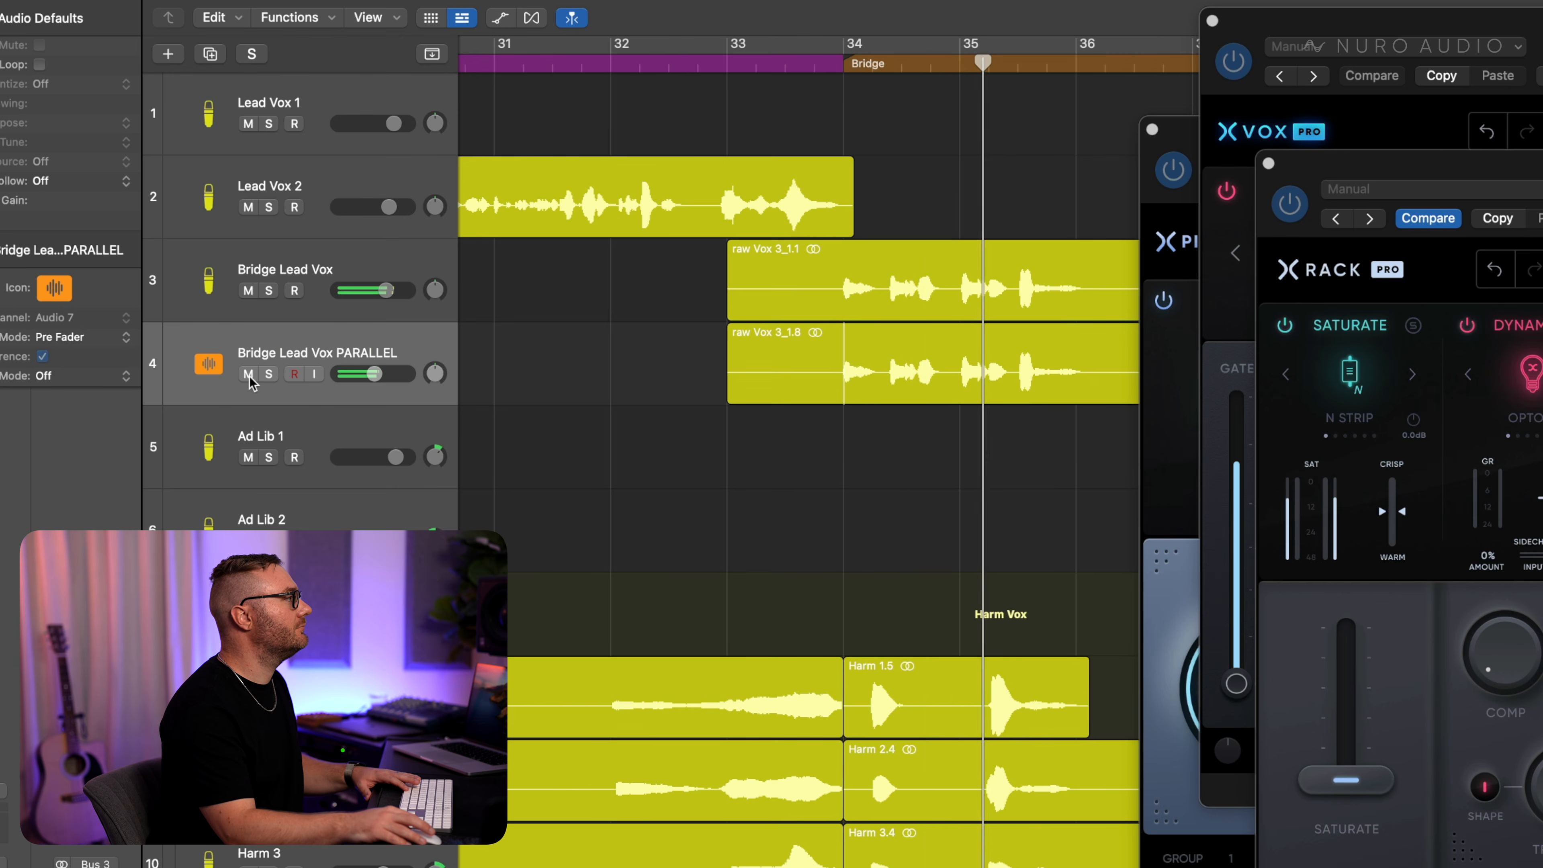
{"action": "left_click", "coordinate": [249, 374]}
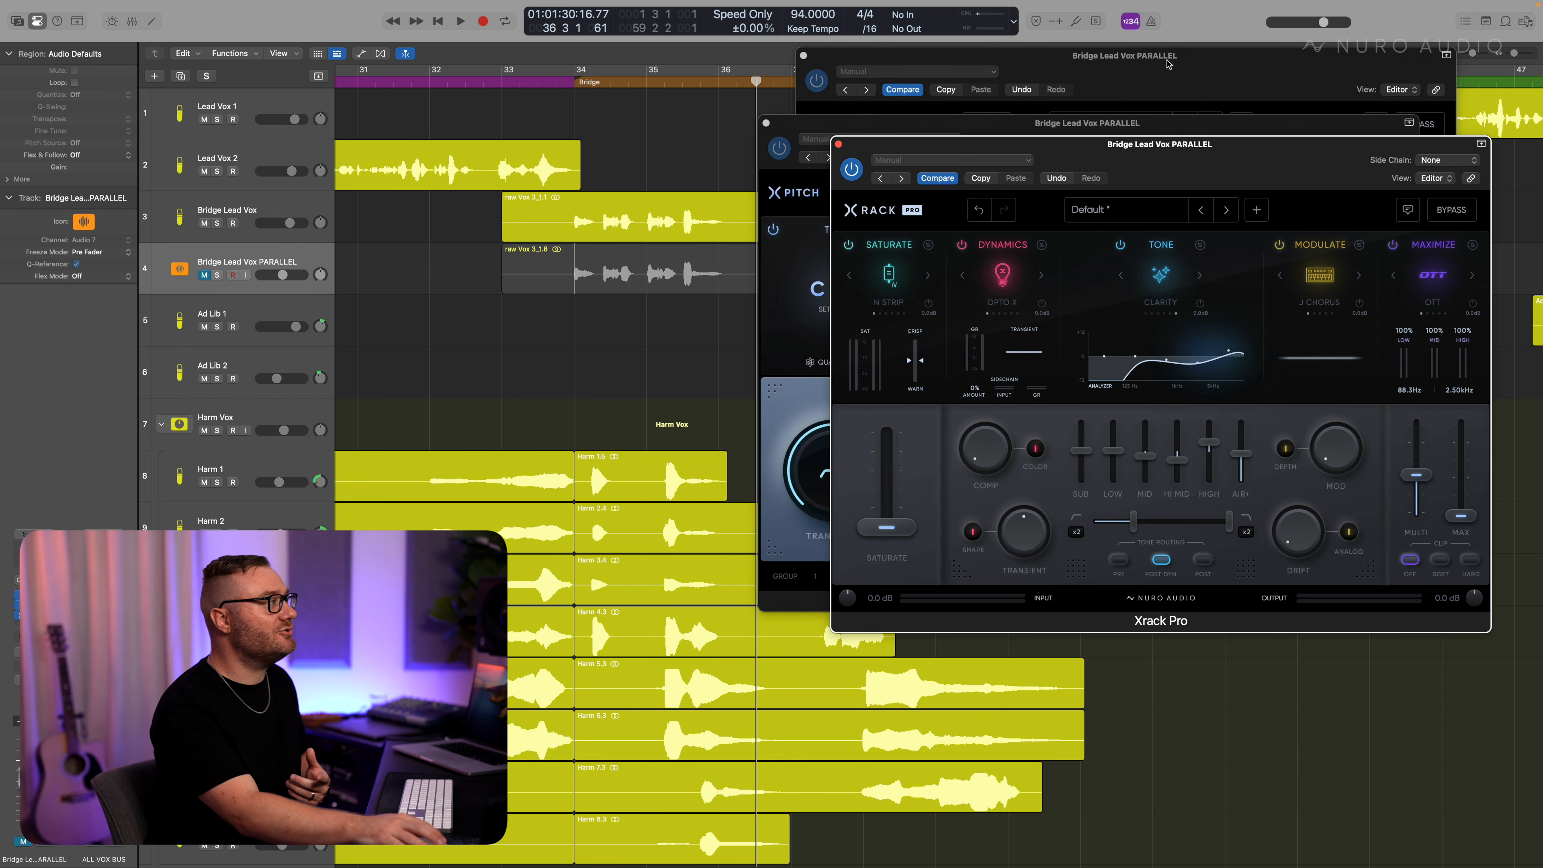
Review the settings of Xpitch, Xvox Pro and Xrack Pro on the parallel vocal track
{"action": "left_click", "coordinate": [896, 123]}
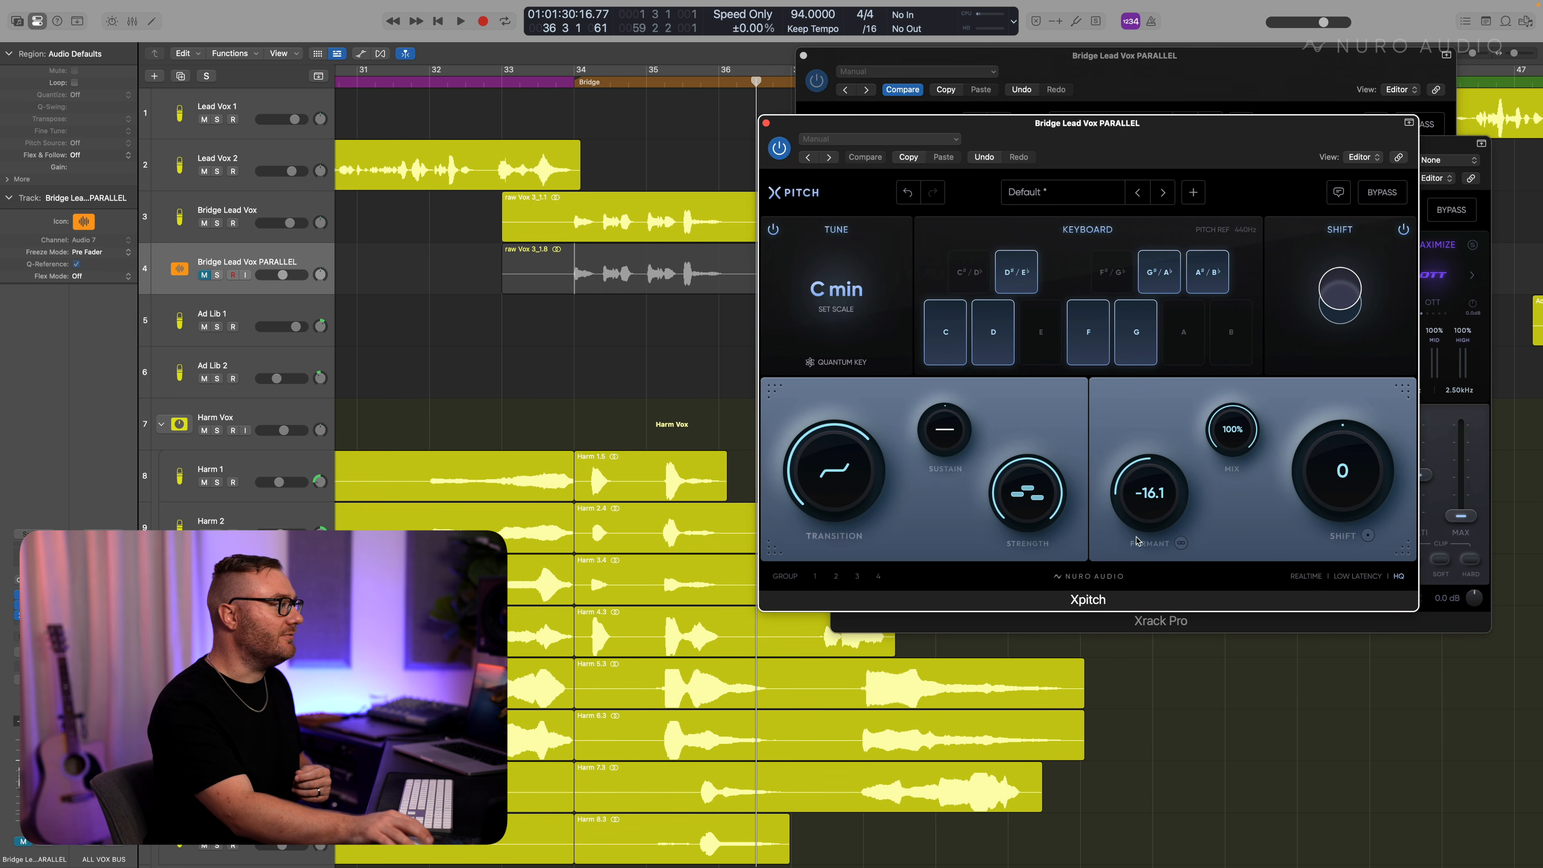
{"action": "left_click", "coordinate": [1197, 101]}
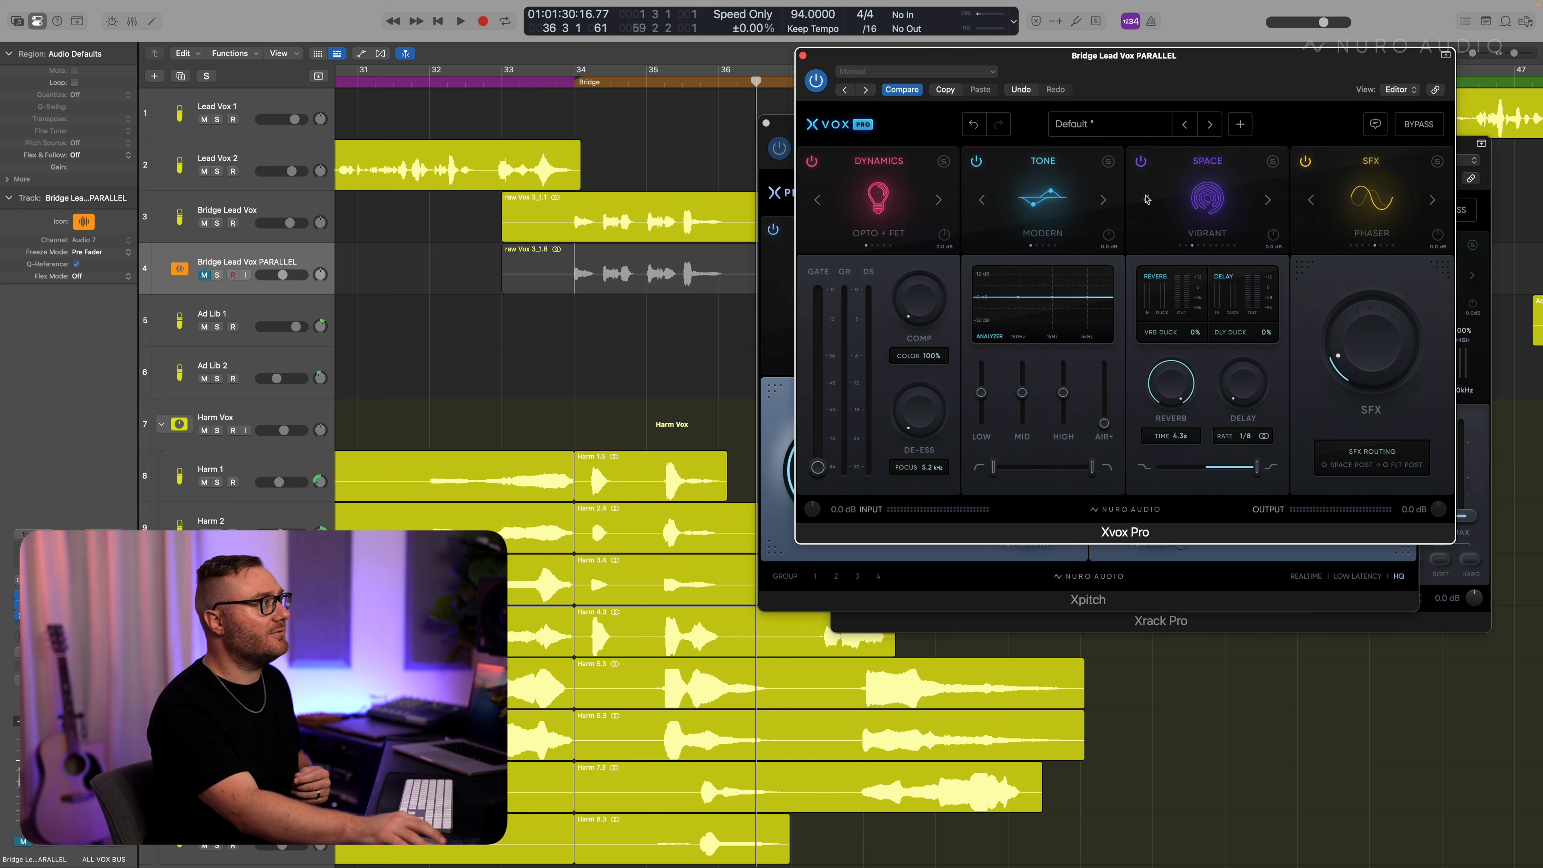
{"action": "left_click", "coordinate": [1465, 148]}
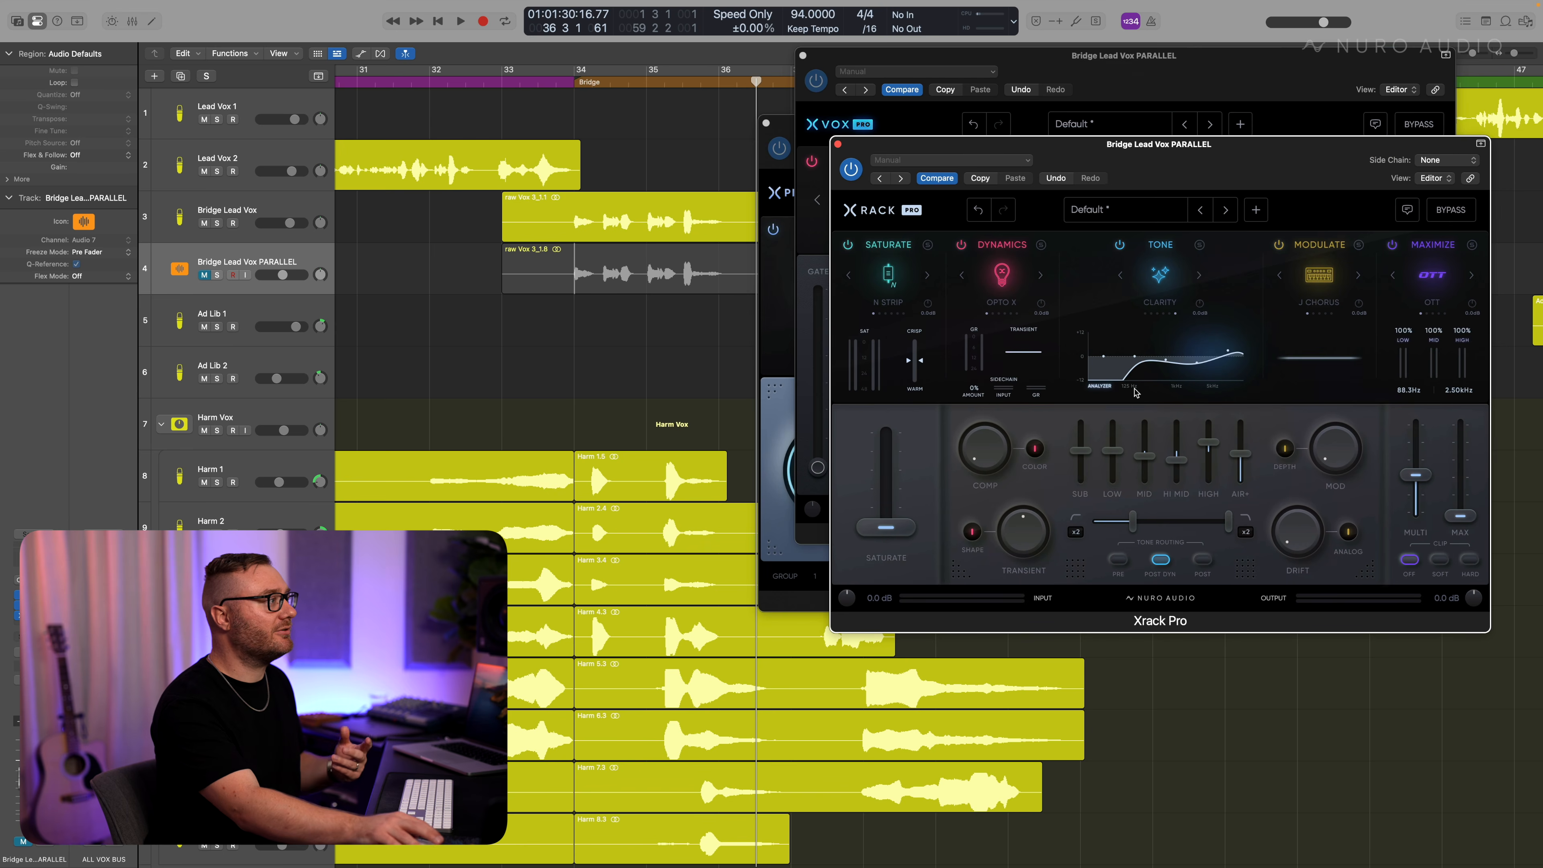